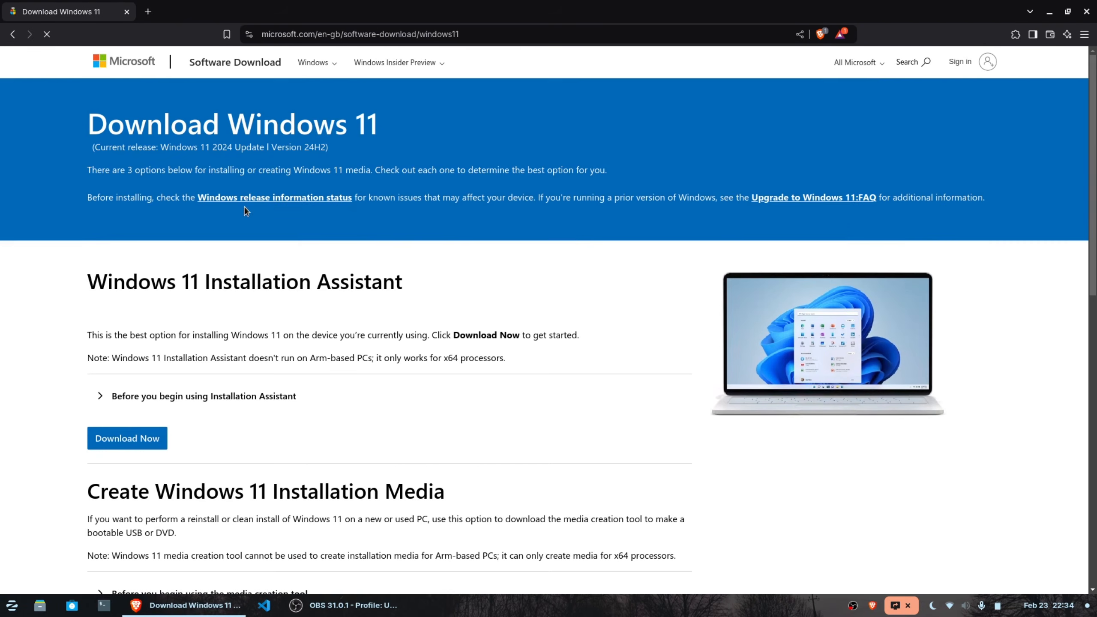
- Choose the Windows 11 multi-edition ISO for x64 devices on the Microsoft download page and submit the selection
{"action": "scroll", "coordinate": [160, 407], "scroll_direction": "down", "scroll_amount": 10}
{"action": "scroll", "coordinate": [160, 406], "scroll_direction": "up", "scroll_amount": 4}
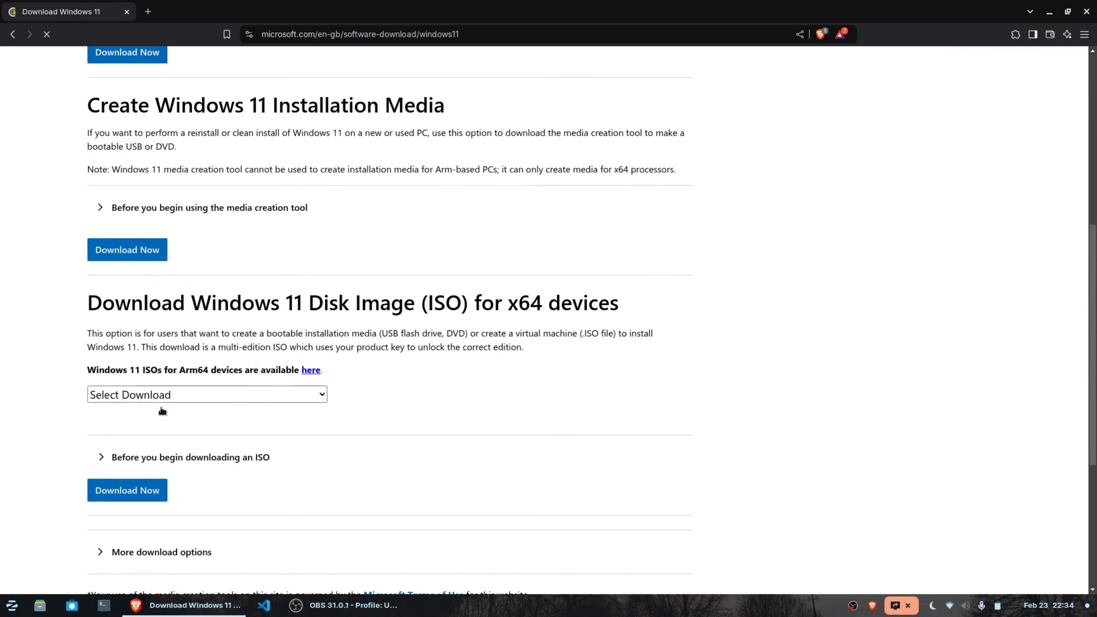
{"action": "left_click", "coordinate": [157, 393]}
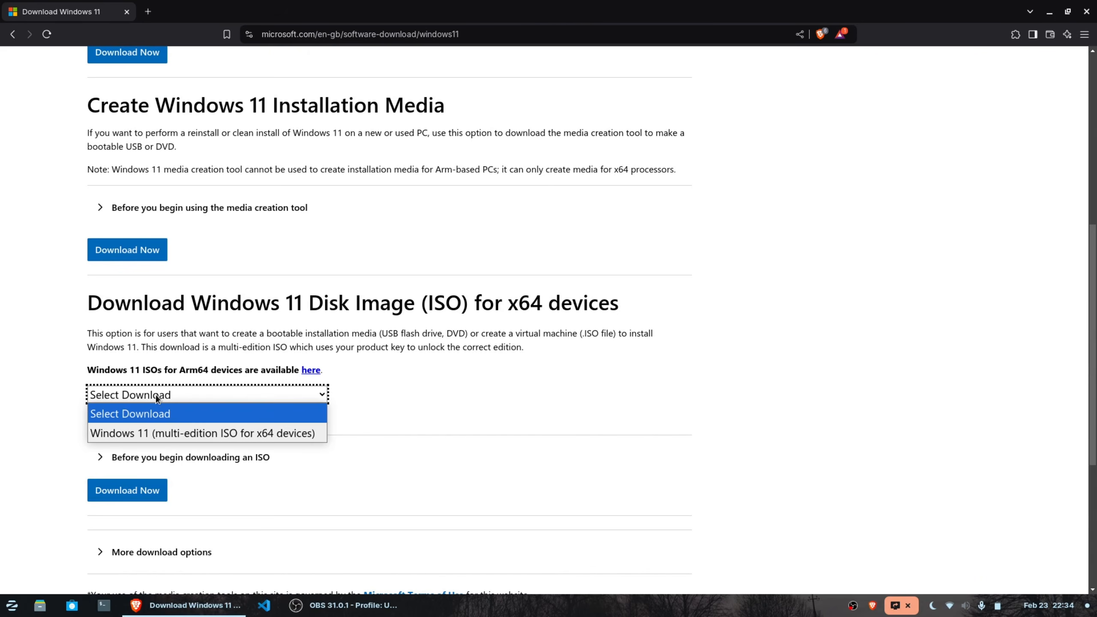
{"action": "left_click", "coordinate": [162, 431]}
{"action": "left_click", "coordinate": [145, 490]}
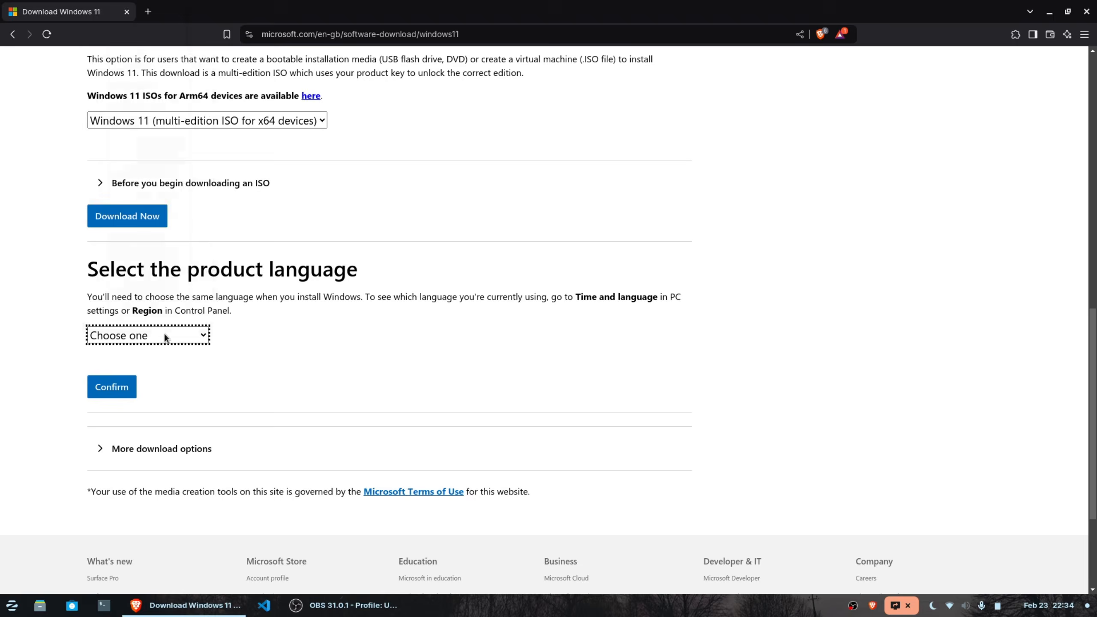
- Set the product language to English International and confirm it to get the download link
{"action": "left_click", "coordinate": [165, 335]}
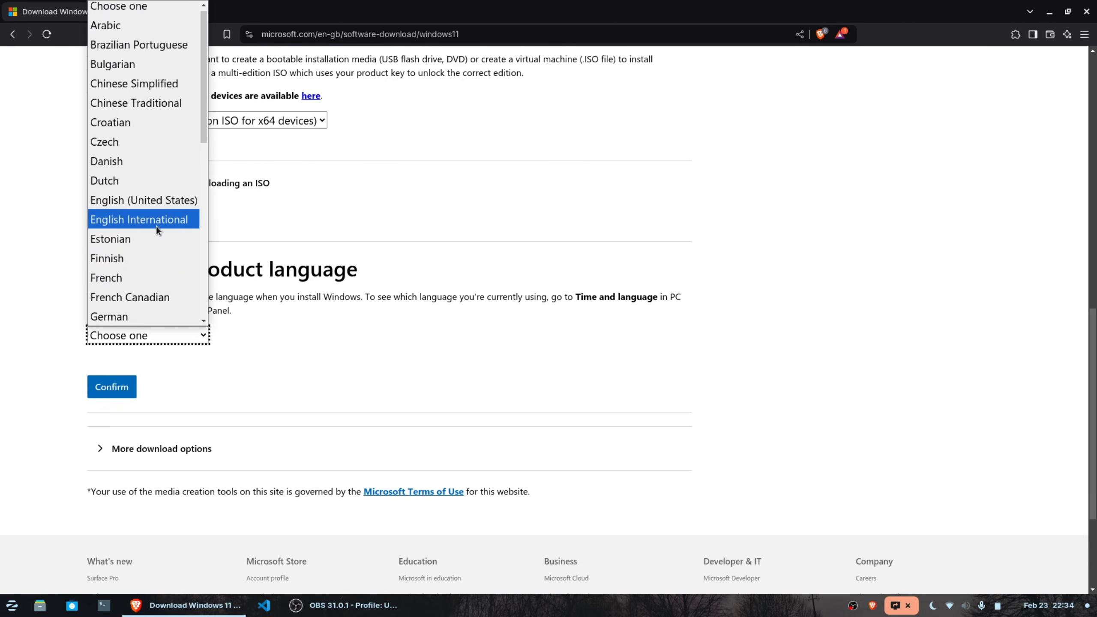
{"action": "left_click", "coordinate": [162, 212]}
{"action": "left_click", "coordinate": [113, 388]}
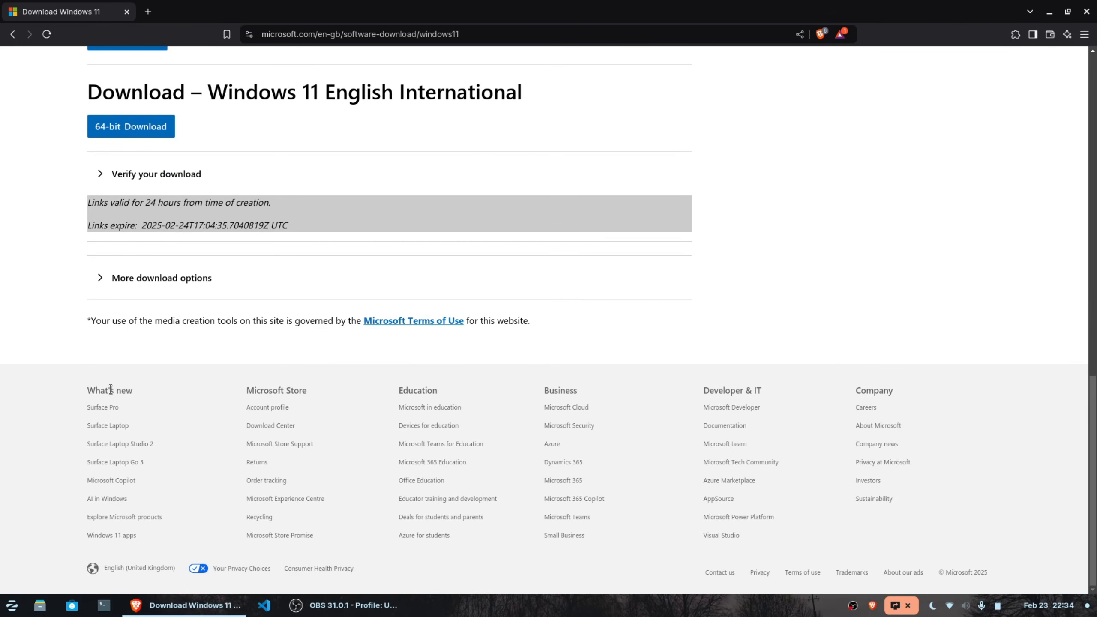
{"action": "left_click", "coordinate": [143, 131]}
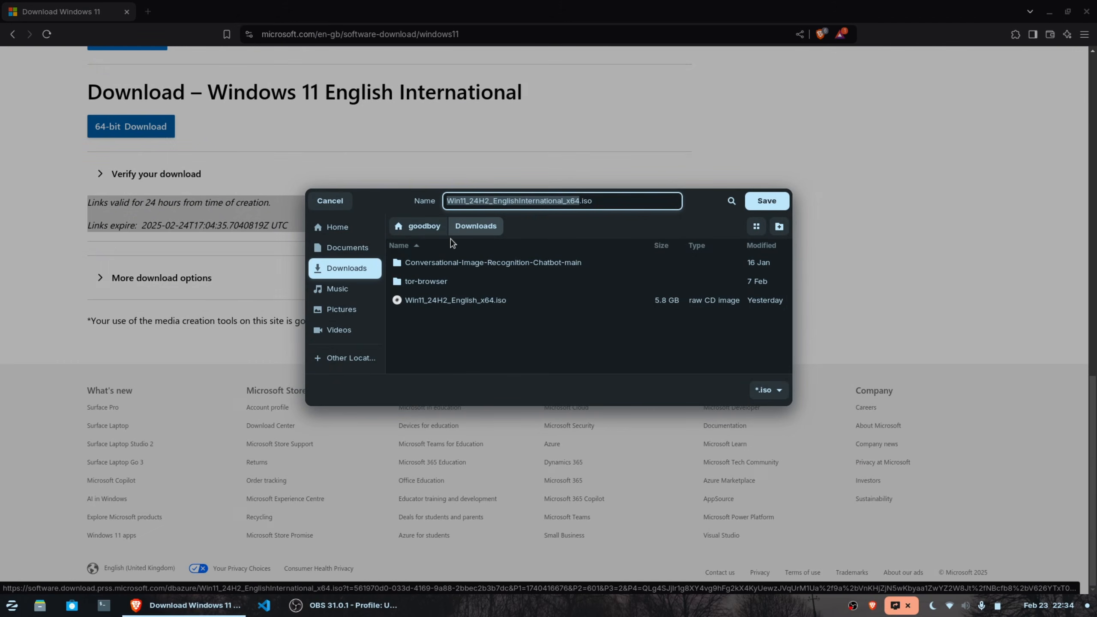
{"action": "left_click", "coordinate": [442, 304]}
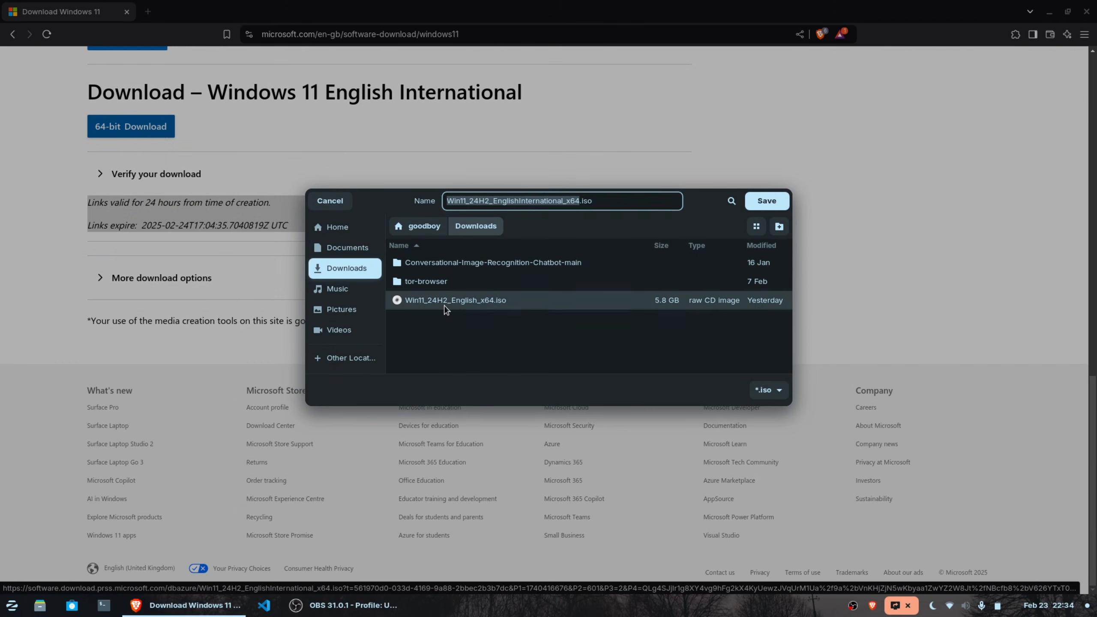
{"action": "left_click", "coordinate": [343, 206]}
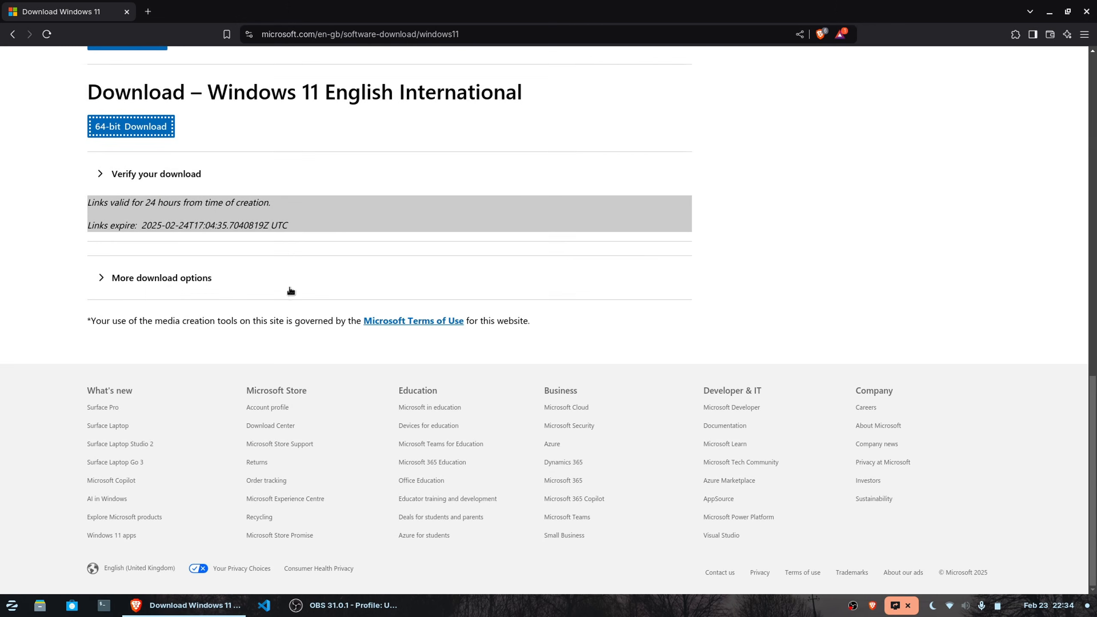
- Minimise the browser and, in a terminal, install Virtual Machine Manager with sudo apt-get install virt-manager
{"action": "left_click", "coordinate": [1052, 16]}
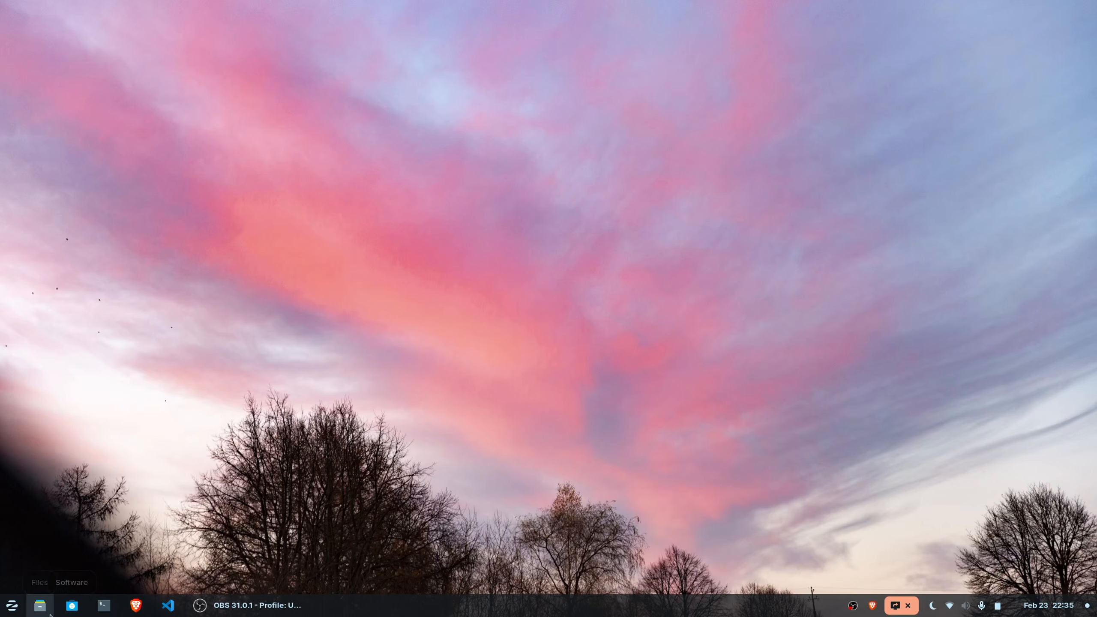
{"action": "left_click", "coordinate": [111, 609]}
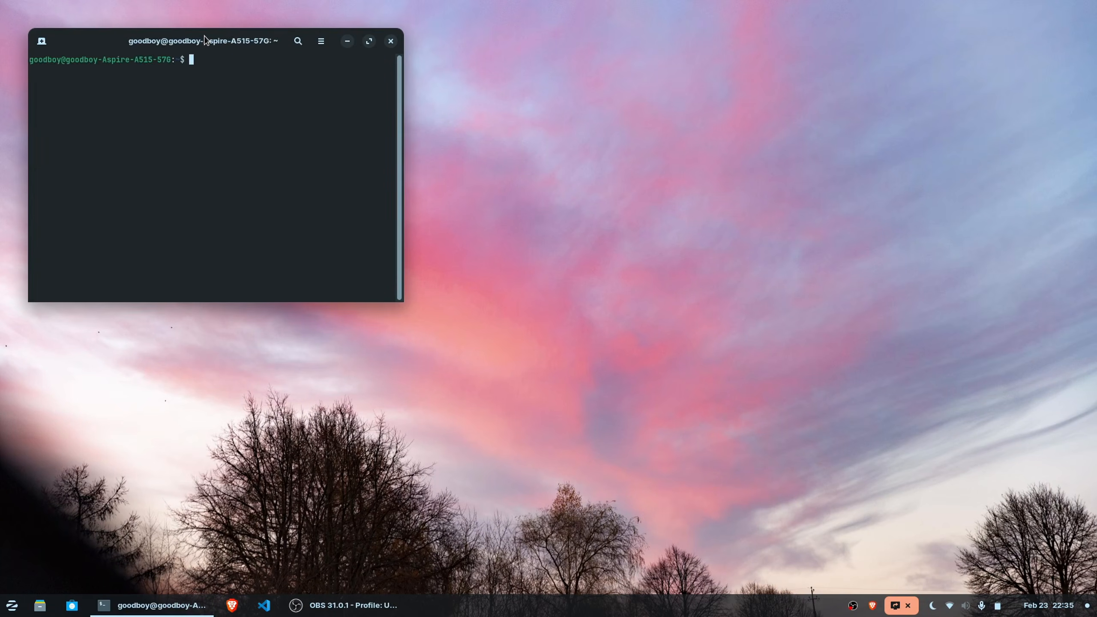
{"action": "left_click_drag", "start_coordinate": [205, 37], "coordinate": [449, 81]}
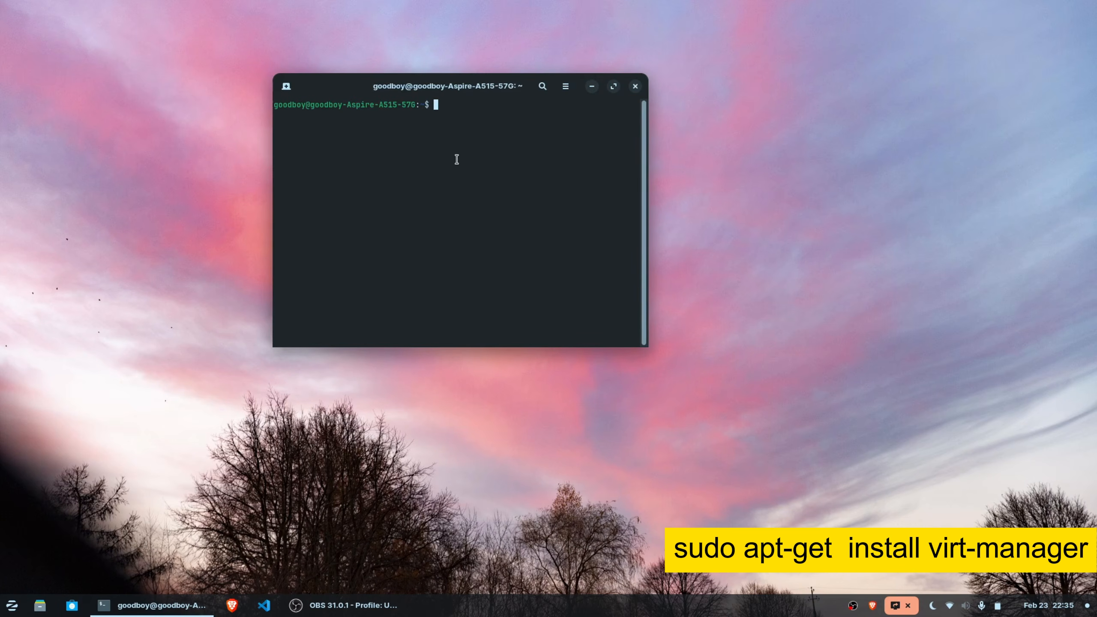
{"action": "type", "text": "sudo apt-get install virt-manager"}
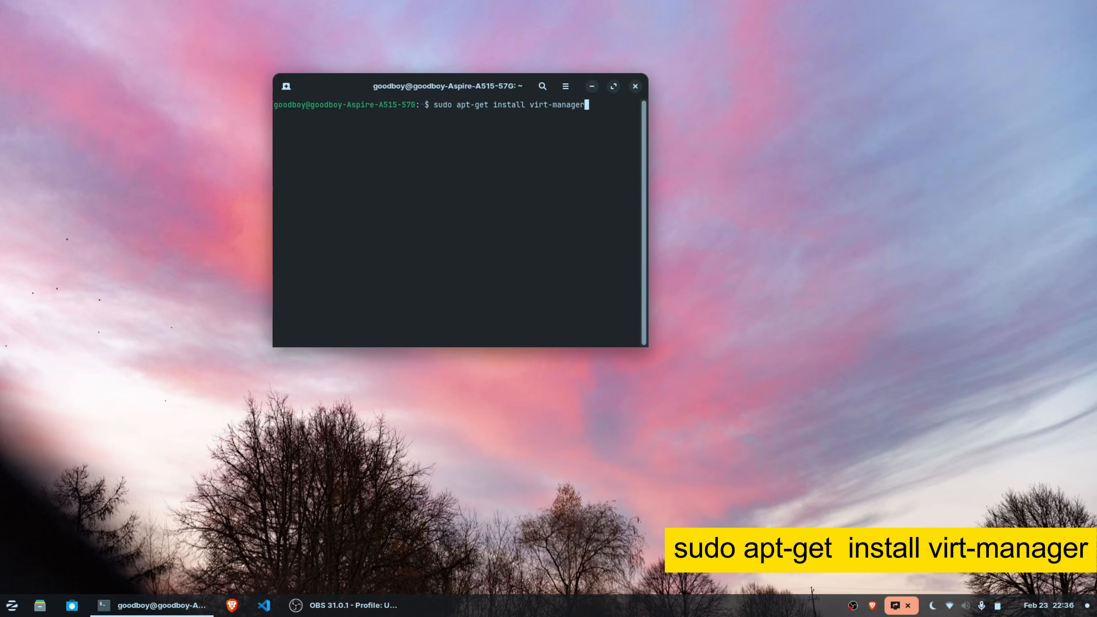
{"action": "key", "text": "Return"}
{"action": "key", "text": "Return"}
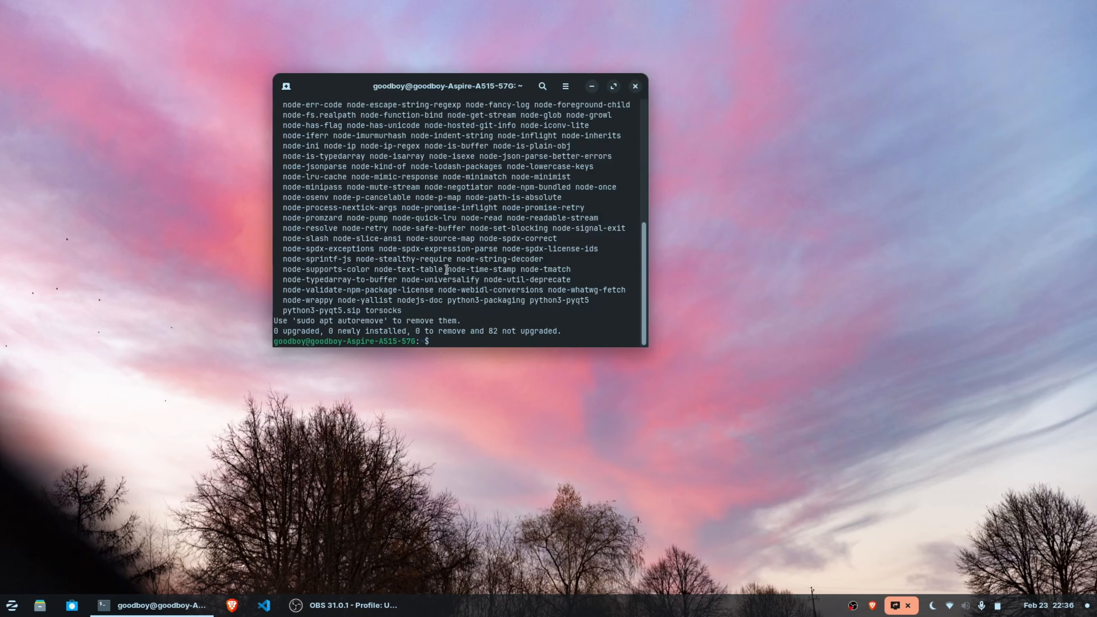
- Start the libvirt daemon by running sudo systemctl start libvirtd in the terminal
{"action": "type", "text": "sudo s"}
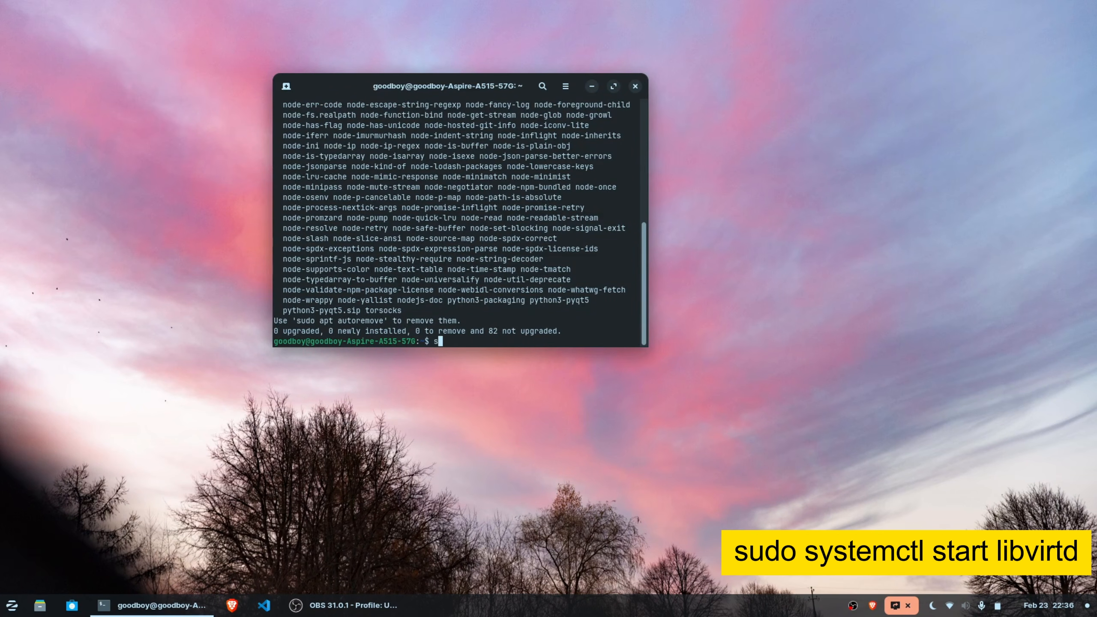
{"action": "type", "text": "yste"}
{"action": "type", "text": "em"}
{"action": "type", "text": "ctl "}
{"action": "type", "text": "start li"}
{"action": "type", "text": "bvirtd"}
{"action": "key", "text": "Return"}
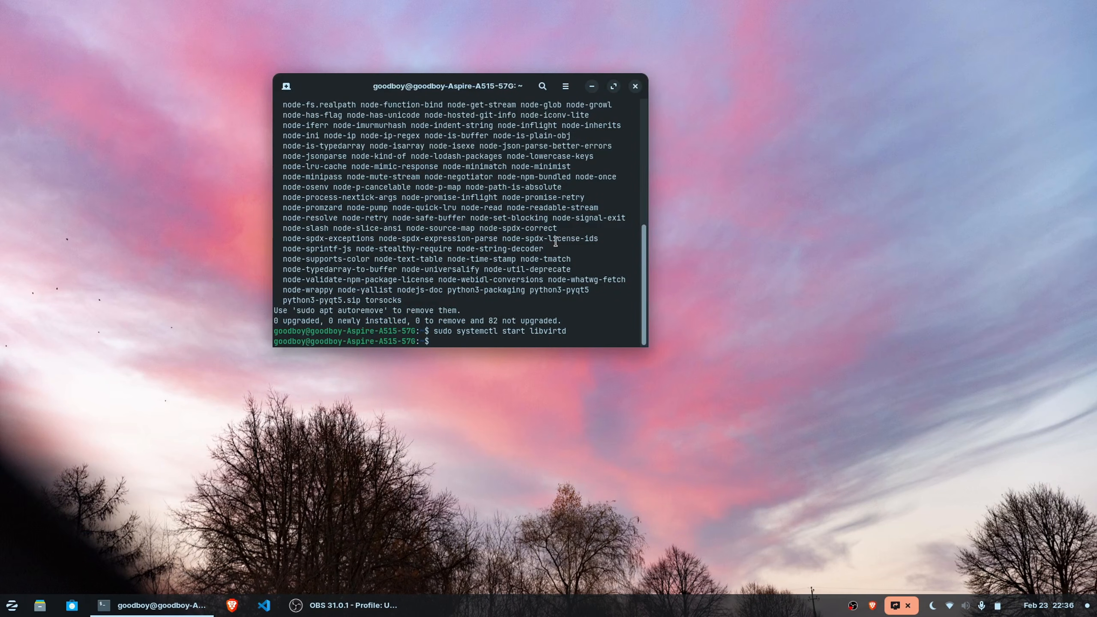
- Check the libvirt daemon's state with sudo systemctl status libvirtd, then close the terminal
{"action": "key", "text": "Up"}
{"action": "key", "text": "Left"}
{"action": "key", "text": "Left"}
{"action": "key", "text": "Left"}
{"action": "key", "text": "Left"}
{"action": "key", "text": "Left"}
{"action": "key", "text": "Left"}
{"action": "key", "text": "Left"}
{"action": "key", "text": "Left"}
{"action": "key", "text": "Left"}
{"action": "key", "text": "BackSpace"}
{"action": "key", "text": "BackSpace"}
{"action": "key", "text": "BackSpace"}
{"action": "type", "text": "atus"}
{"action": "key", "text": "Return"}
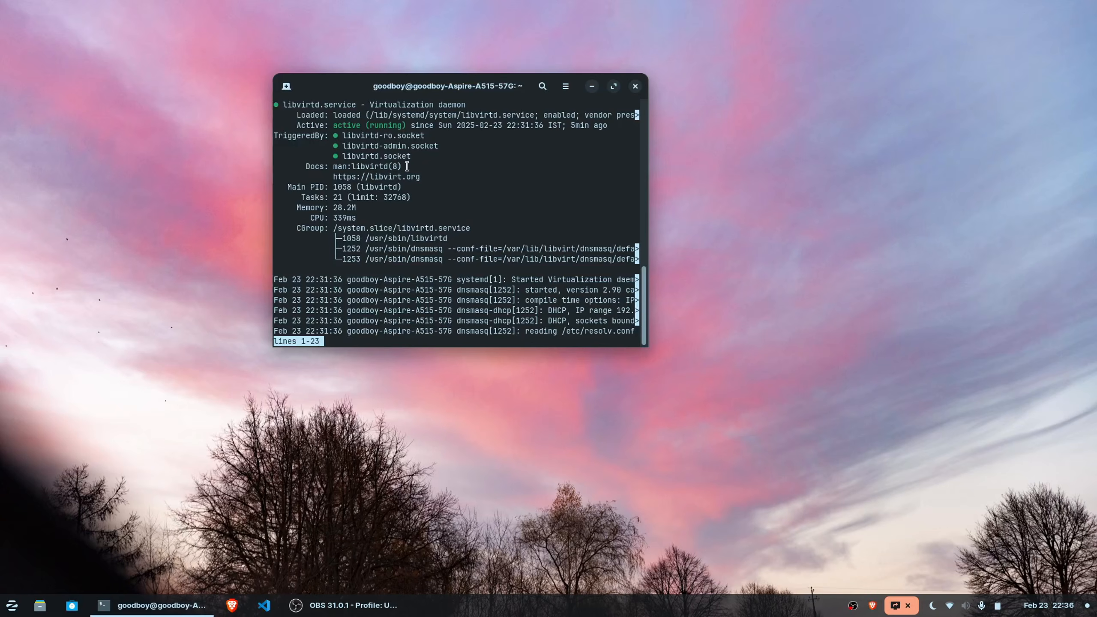
{"action": "left_click_drag", "start_coordinate": [333, 125], "coordinate": [609, 125]}
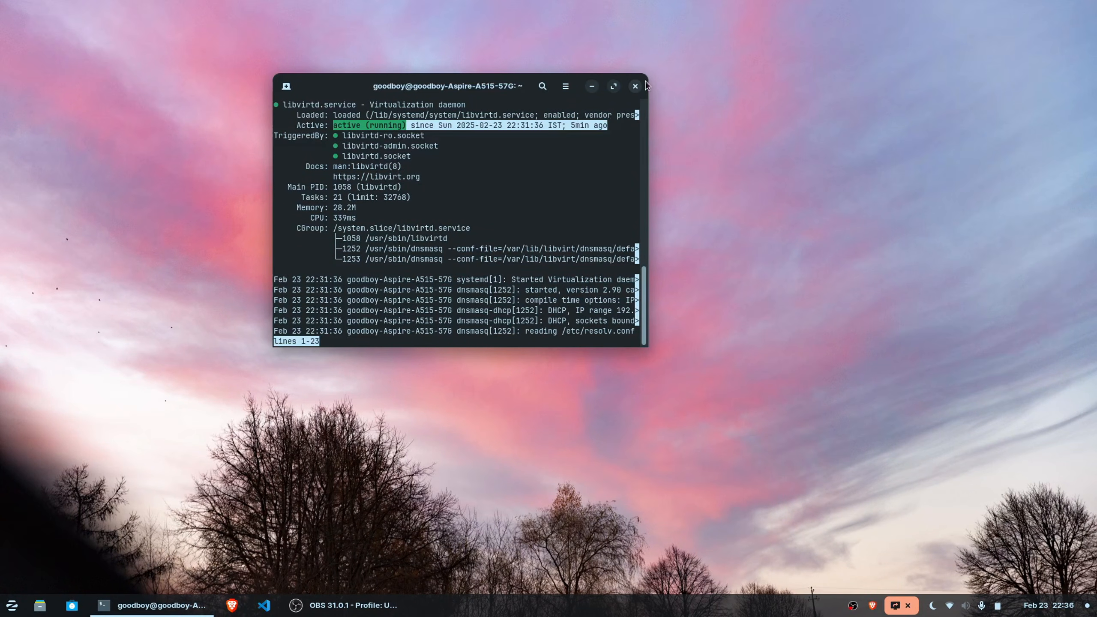
{"action": "left_click", "coordinate": [635, 87]}
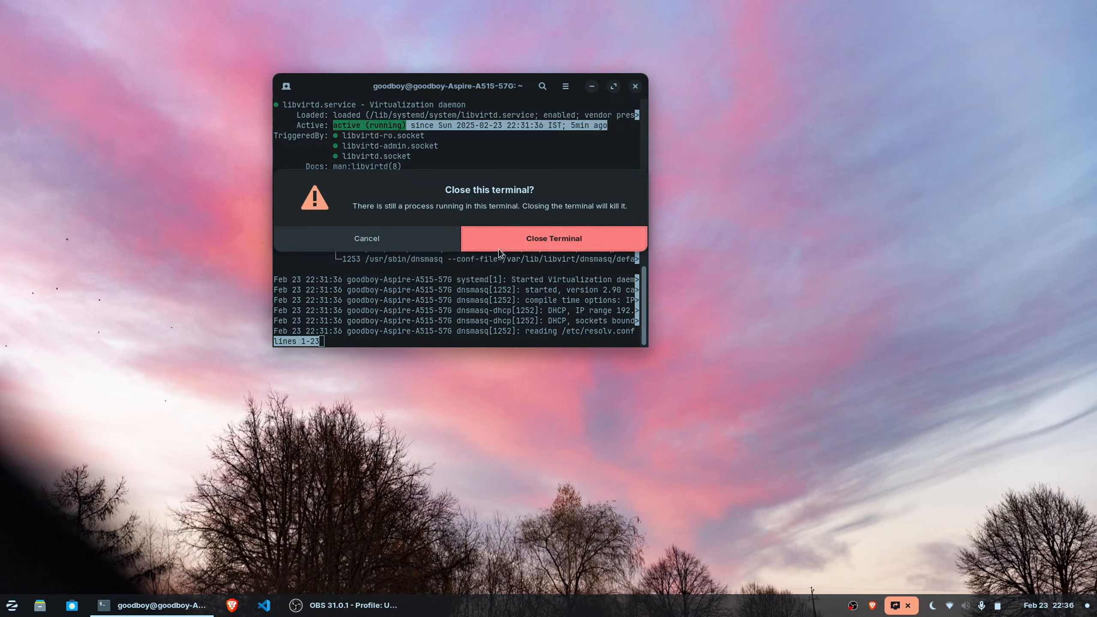
{"action": "left_click", "coordinate": [538, 241]}
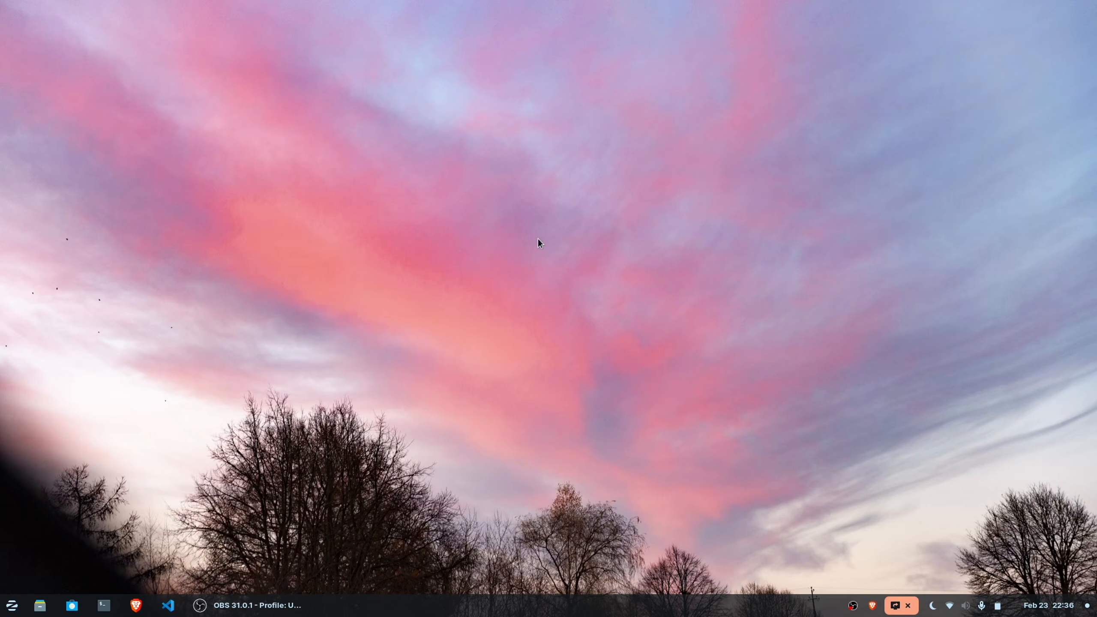
- Search the applications for "virt", launch Virtual Machine Manager and move its window toward the middle of the desktop
{"action": "left_click", "coordinate": [8, 614]}
{"action": "type", "text": "virt"}
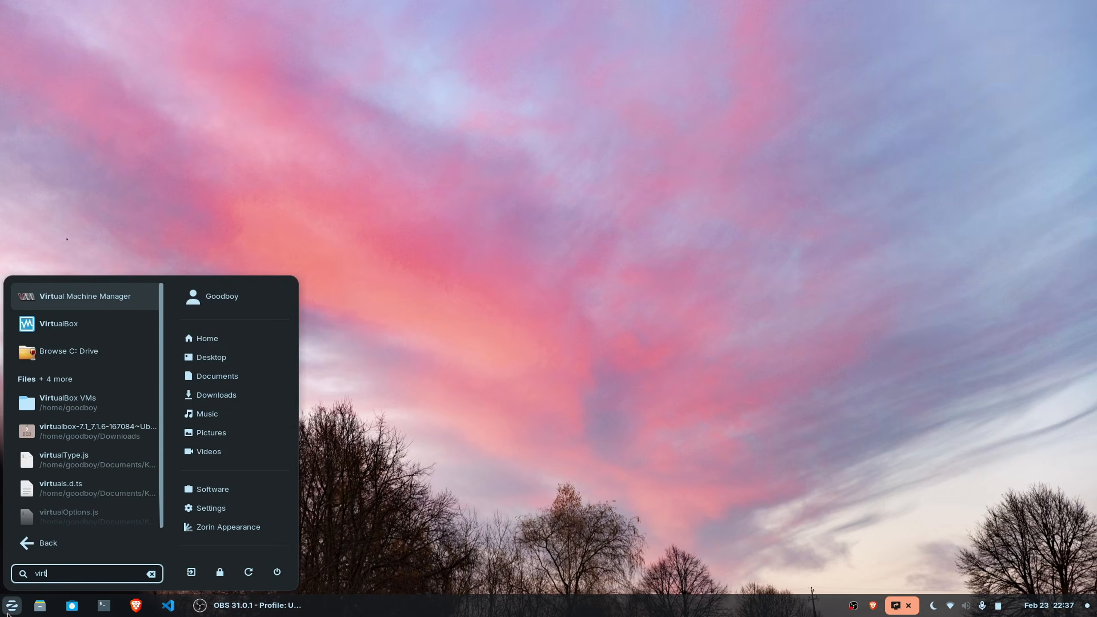
{"action": "key", "text": "Return"}
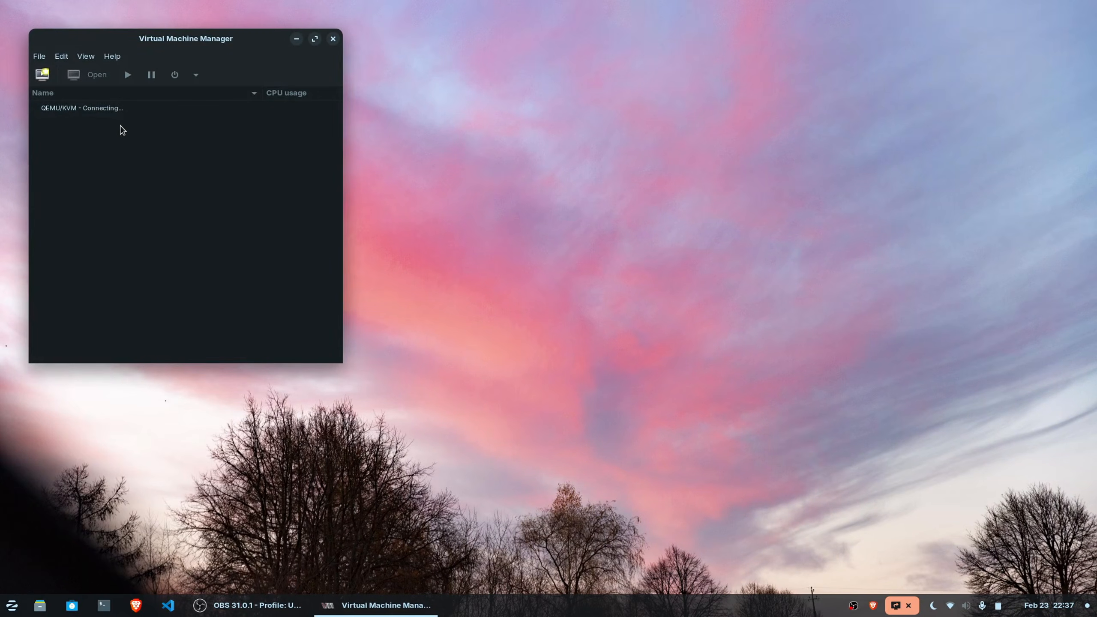
{"action": "left_click_drag", "start_coordinate": [132, 41], "coordinate": [306, 55]}
- Start creating a new virtual machine from local install media with the x86_64 architecture
{"action": "left_click", "coordinate": [216, 89]}
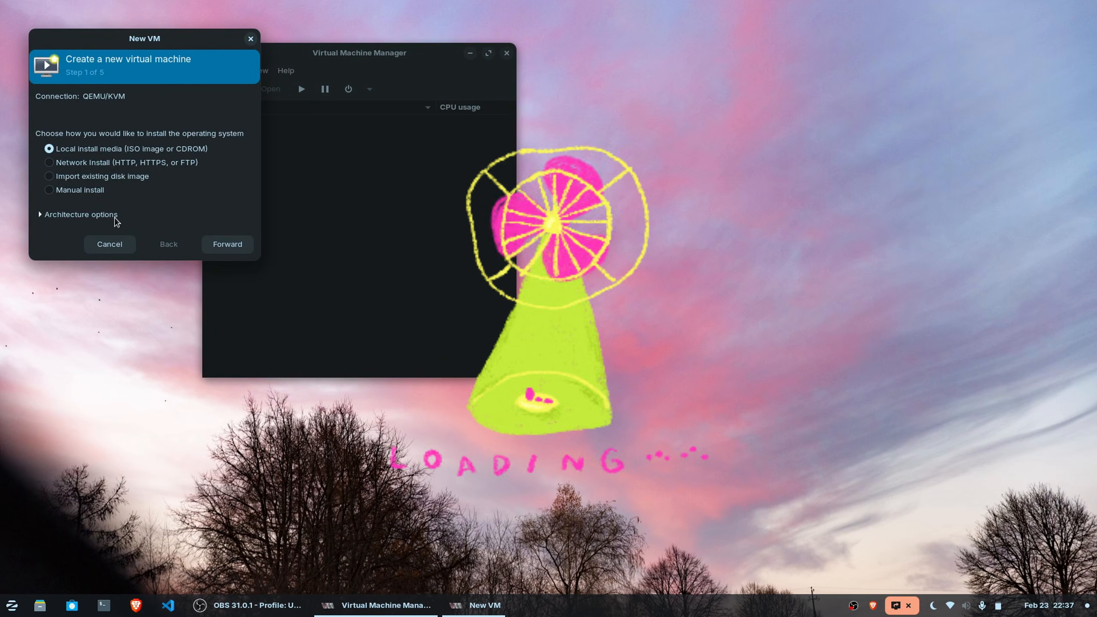
{"action": "left_click", "coordinate": [81, 215]}
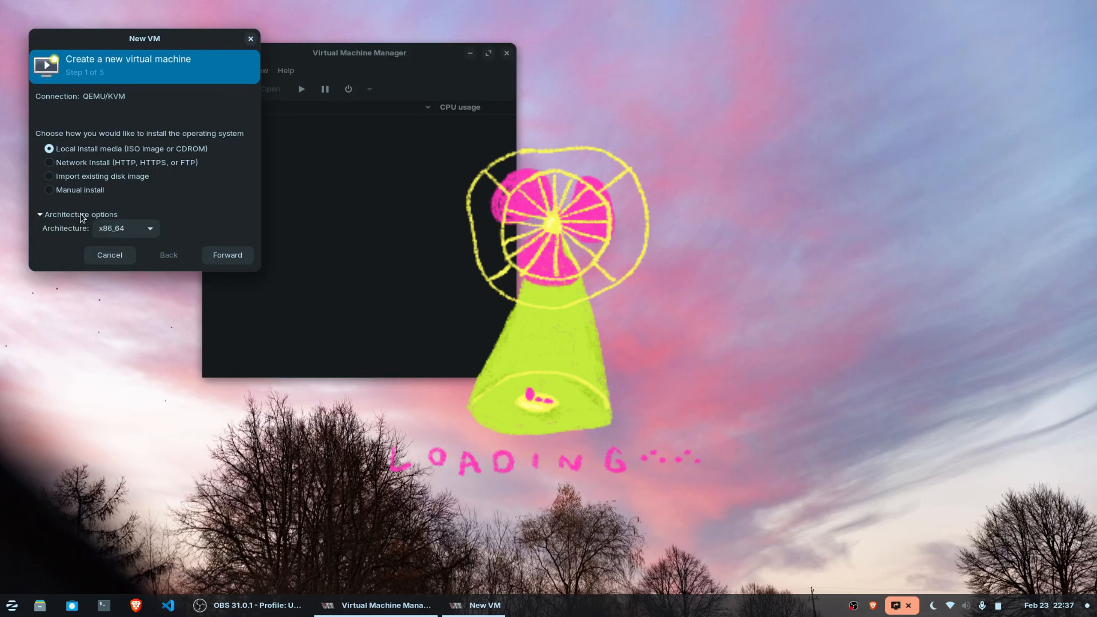
{"action": "left_click", "coordinate": [225, 255]}
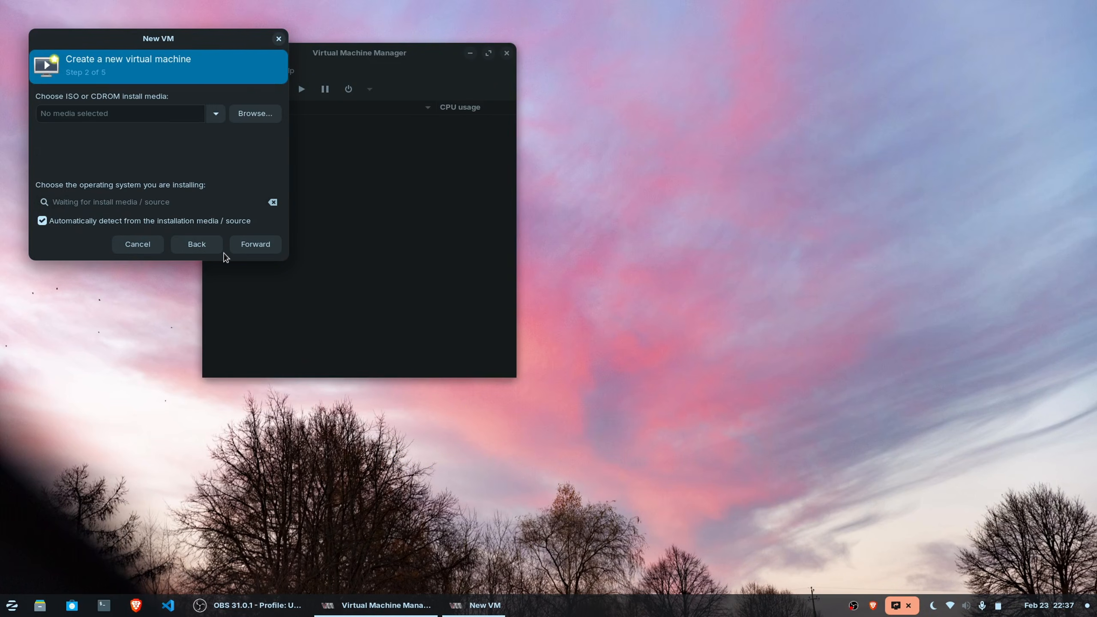
- Select Win11_24H2_English_x64.iso from the local Downloads folder as the install media and continue with the detected operating system
{"action": "left_click", "coordinate": [251, 123]}
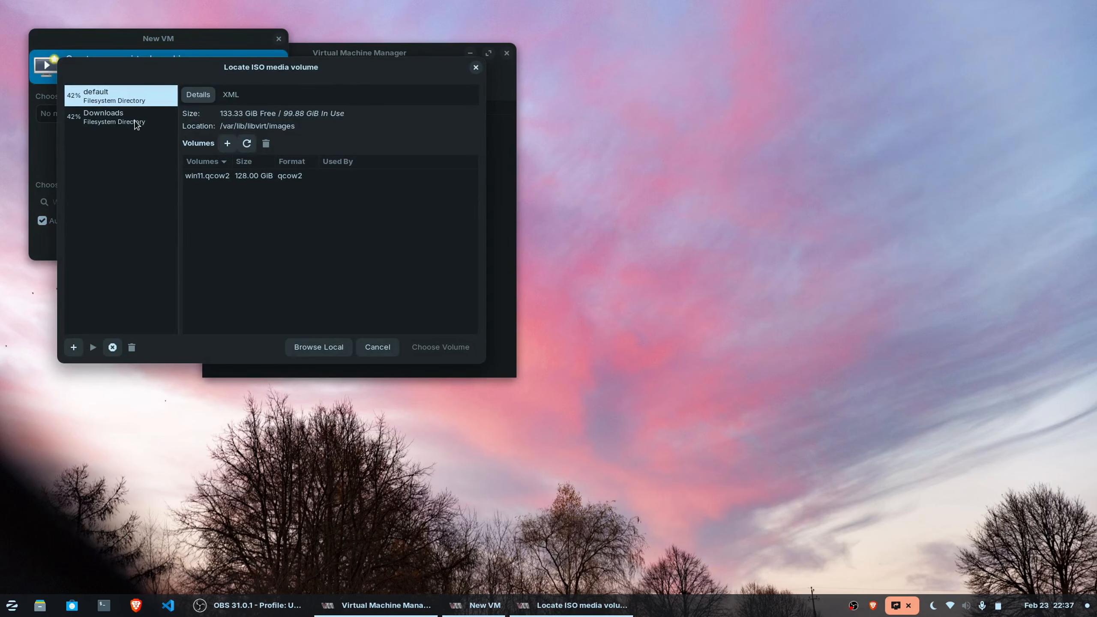
{"action": "left_click", "coordinate": [316, 347]}
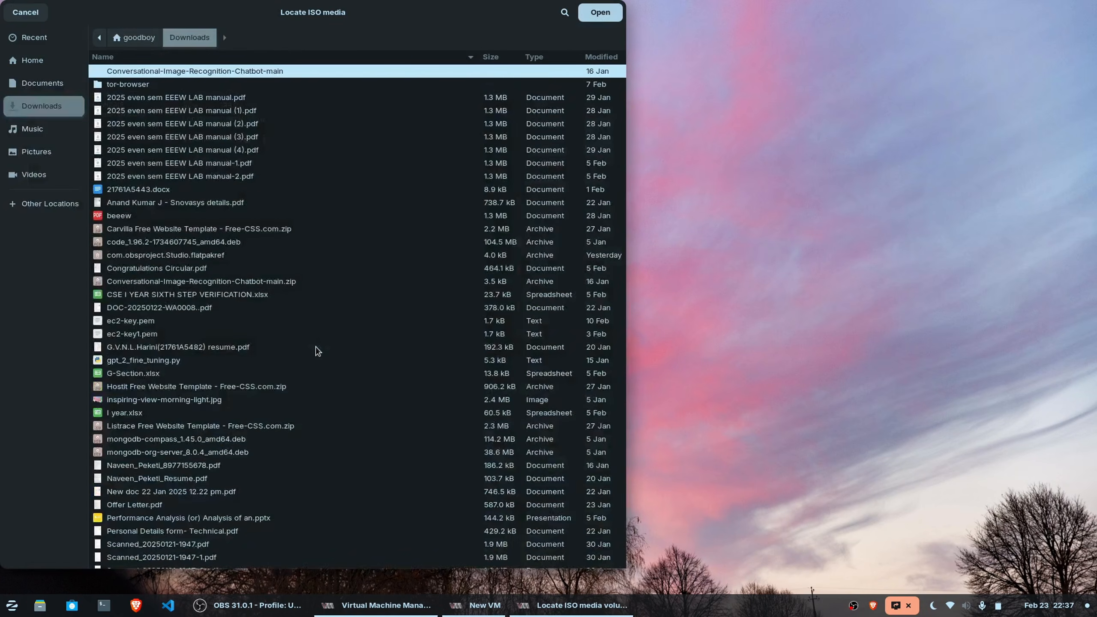
{"action": "type", "text": "wi"}
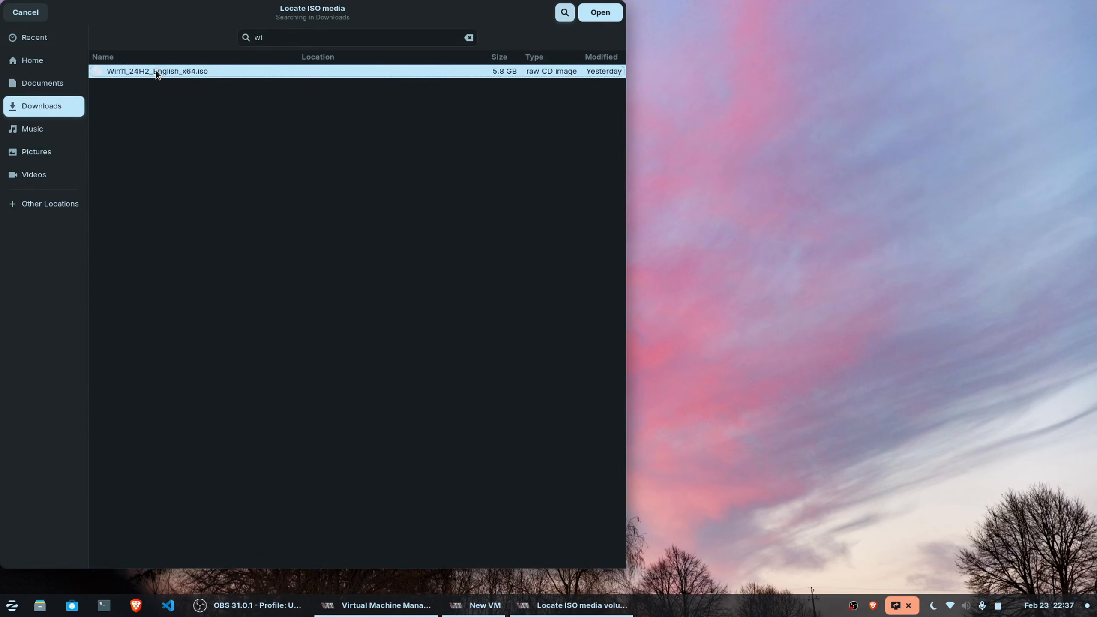
{"action": "double_click", "coordinate": [161, 72]}
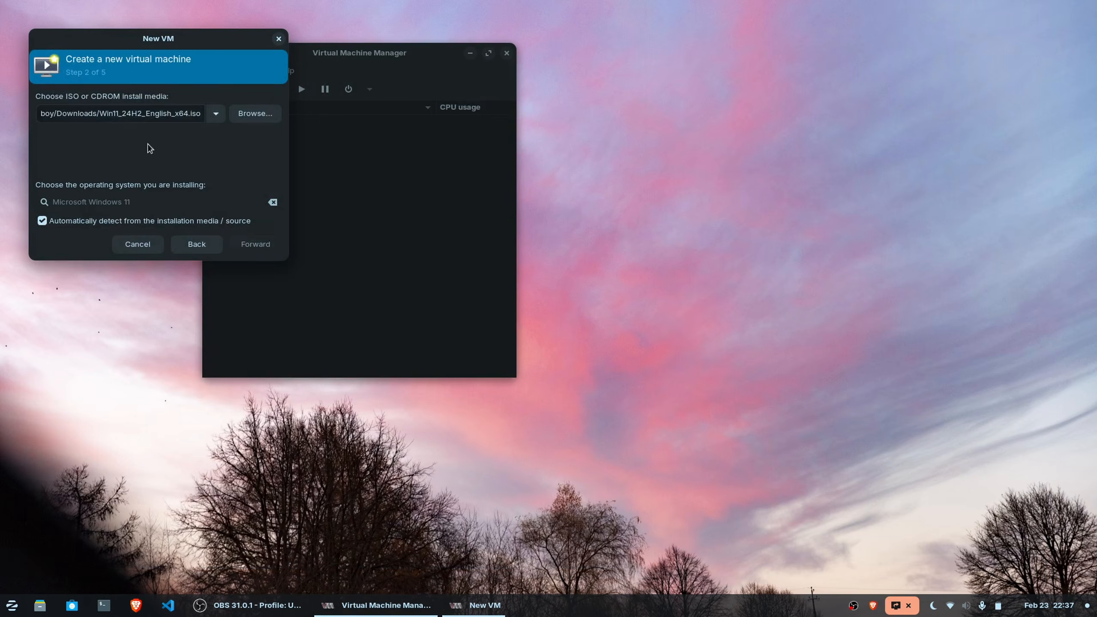
{"action": "left_click", "coordinate": [268, 243]}
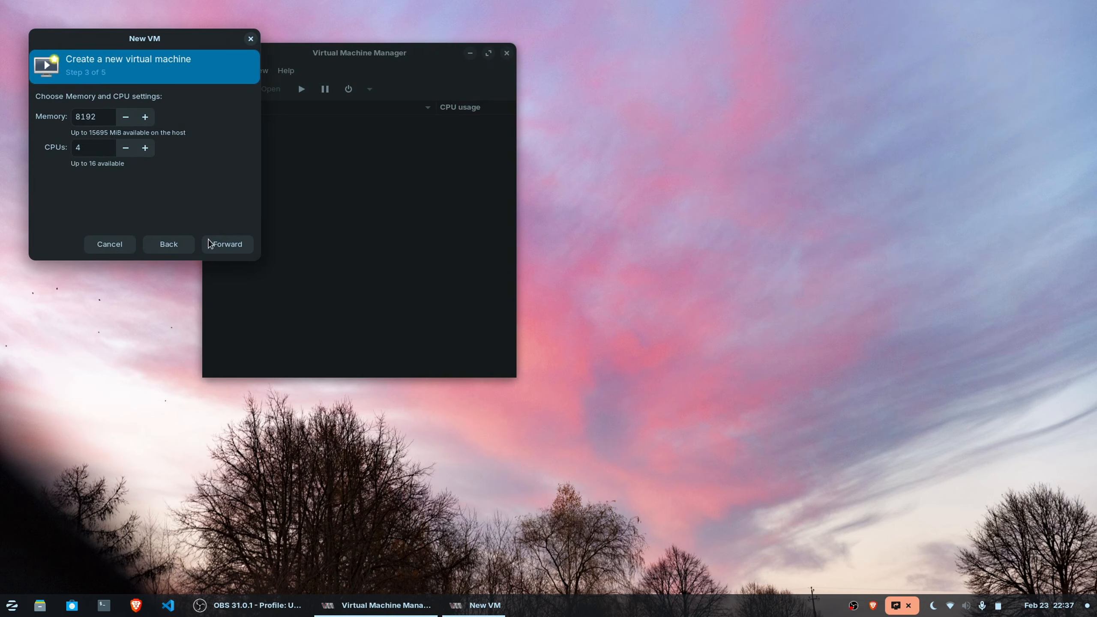
- Accept 8192 MiB memory, 4 CPUs and a 128 GiB disk image, and finish the wizard with configuration customization before install enabled
{"action": "left_click", "coordinate": [228, 240]}
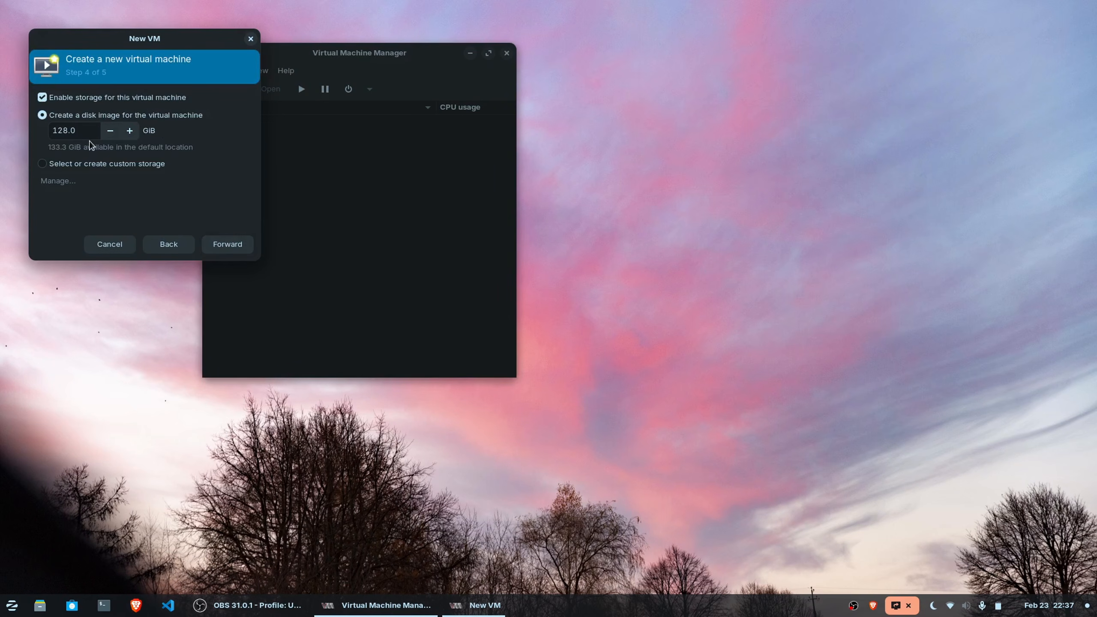
{"action": "left_click", "coordinate": [231, 249]}
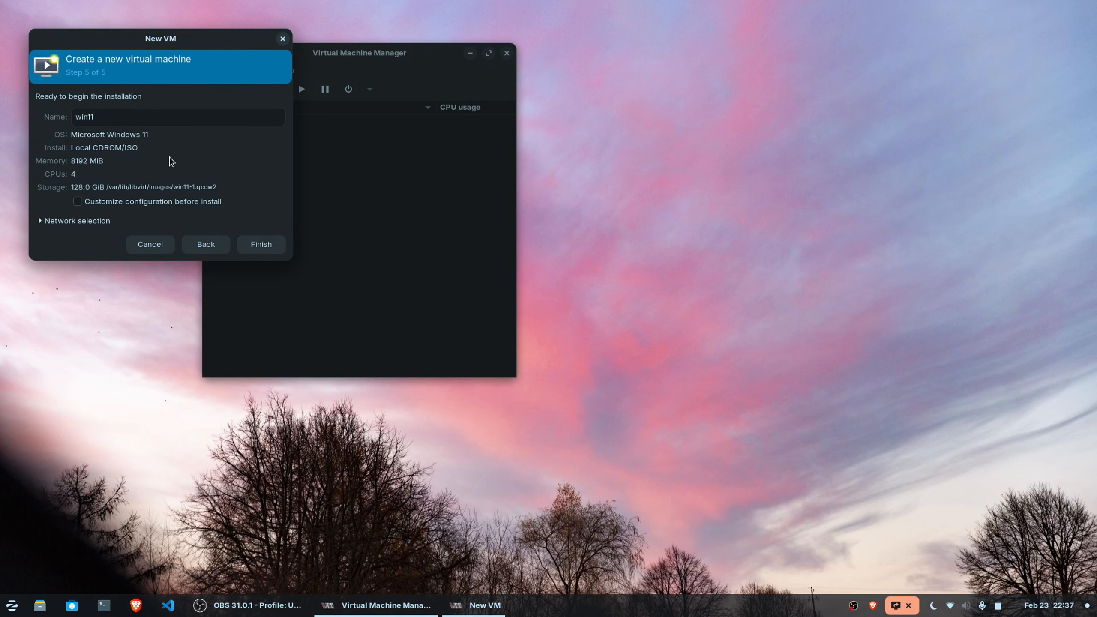
{"action": "left_click", "coordinate": [85, 219]}
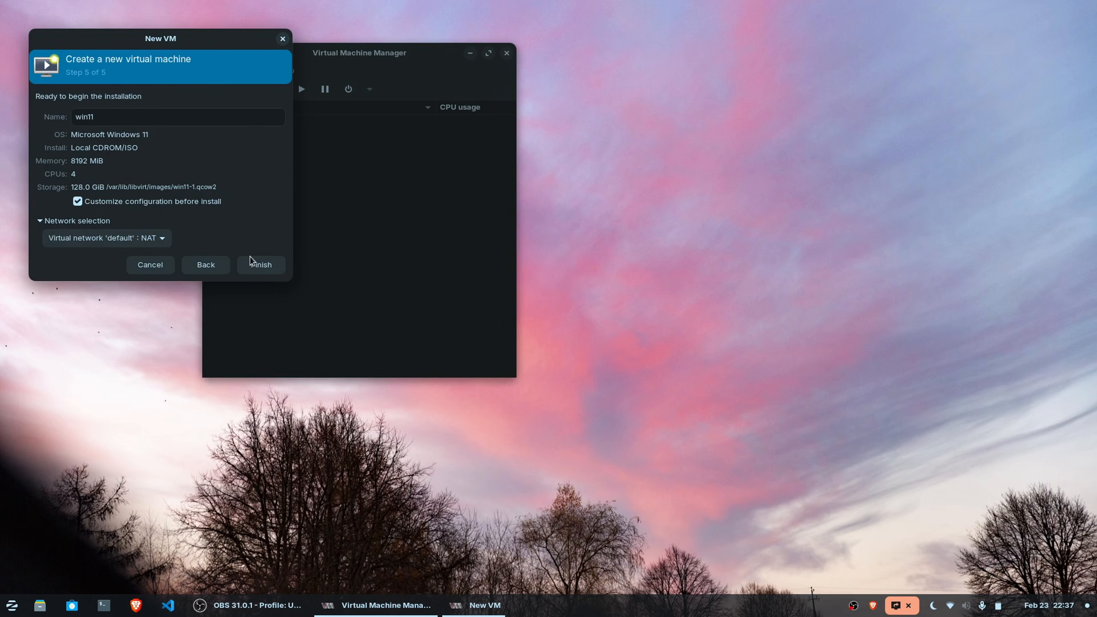
{"action": "left_click", "coordinate": [261, 265]}
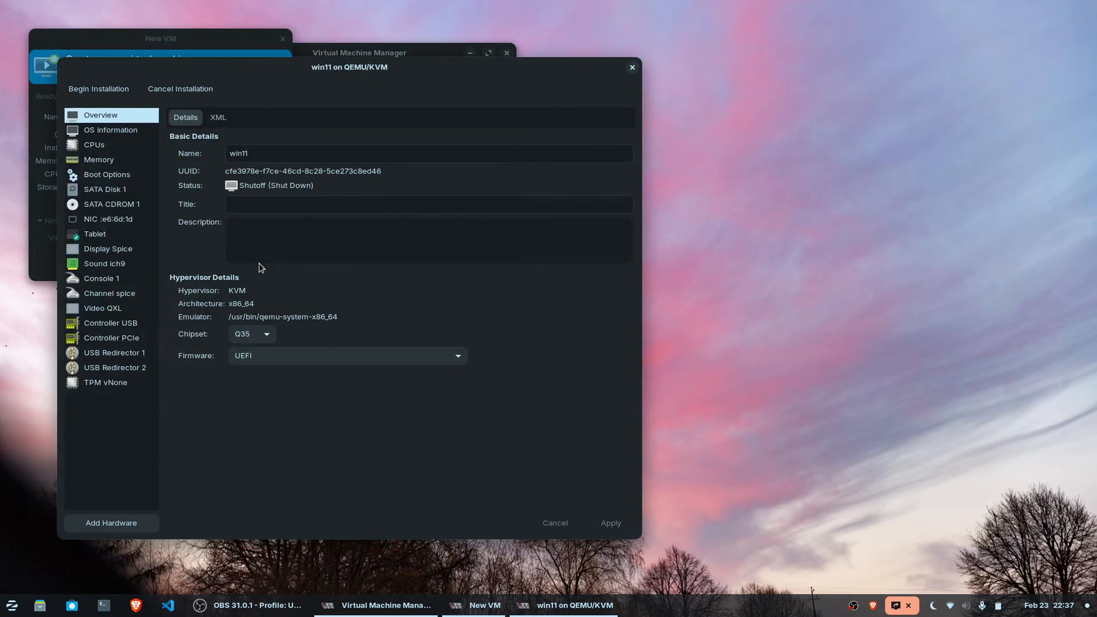
- Review the virtual machine's operating system, CPU, memory, SATA CDROM and tablet configuration
{"action": "left_click", "coordinate": [101, 131]}
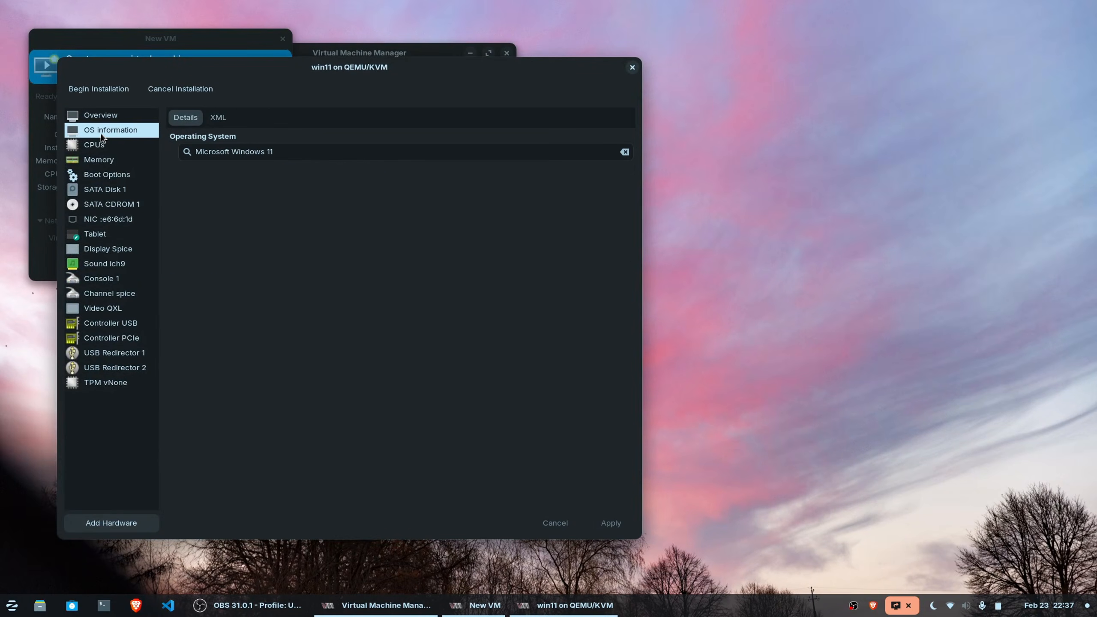
{"action": "left_click", "coordinate": [96, 147]}
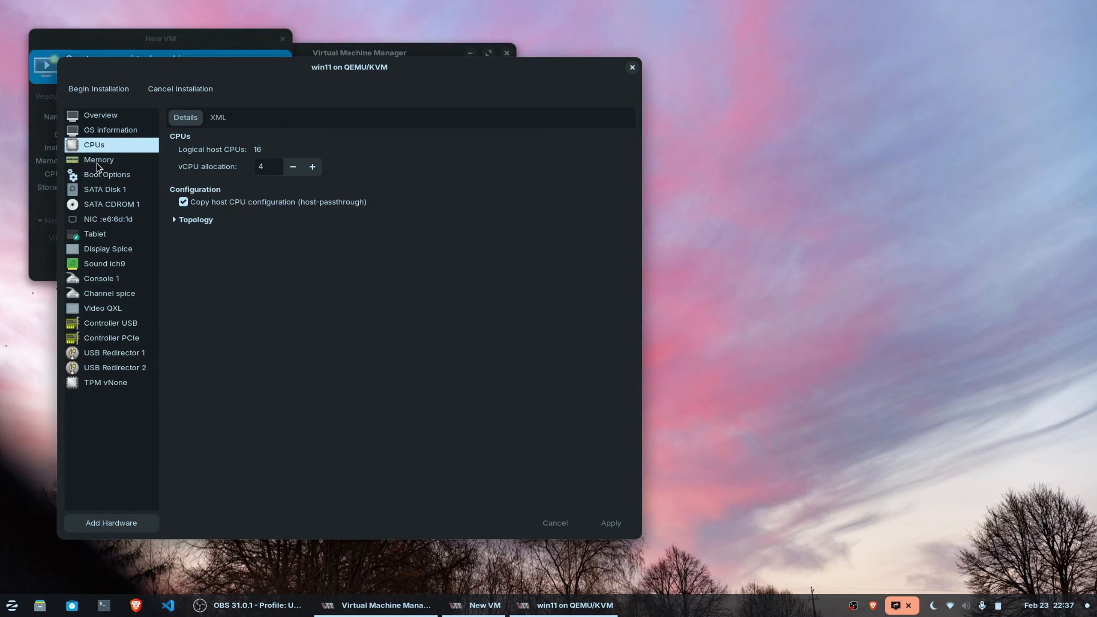
{"action": "left_click", "coordinate": [98, 164]}
{"action": "left_click", "coordinate": [94, 206]}
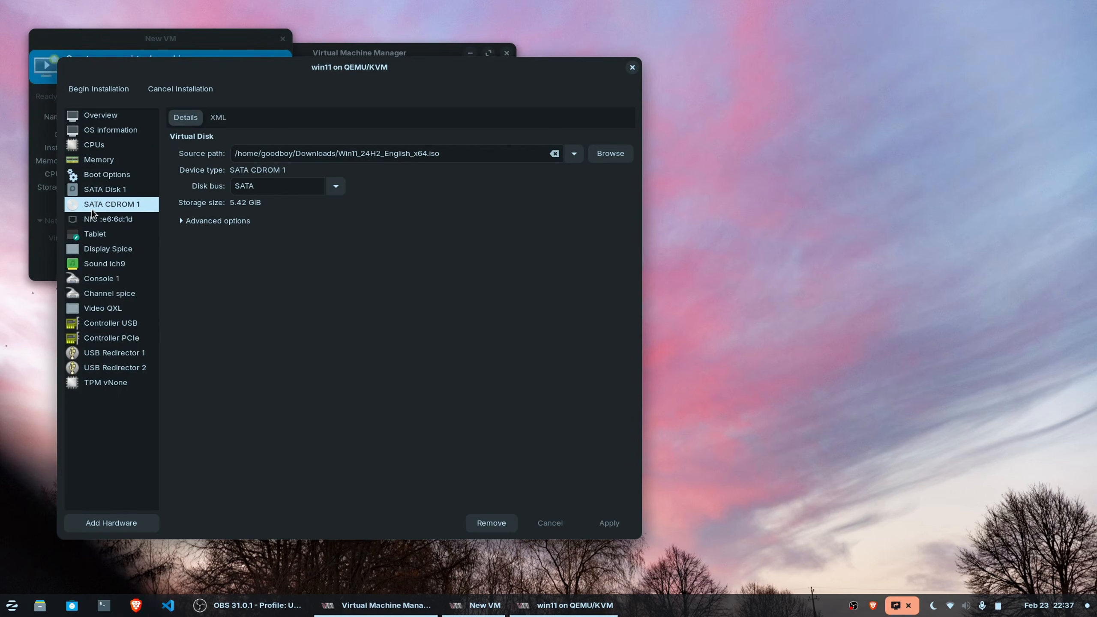
{"action": "left_click", "coordinate": [93, 242]}
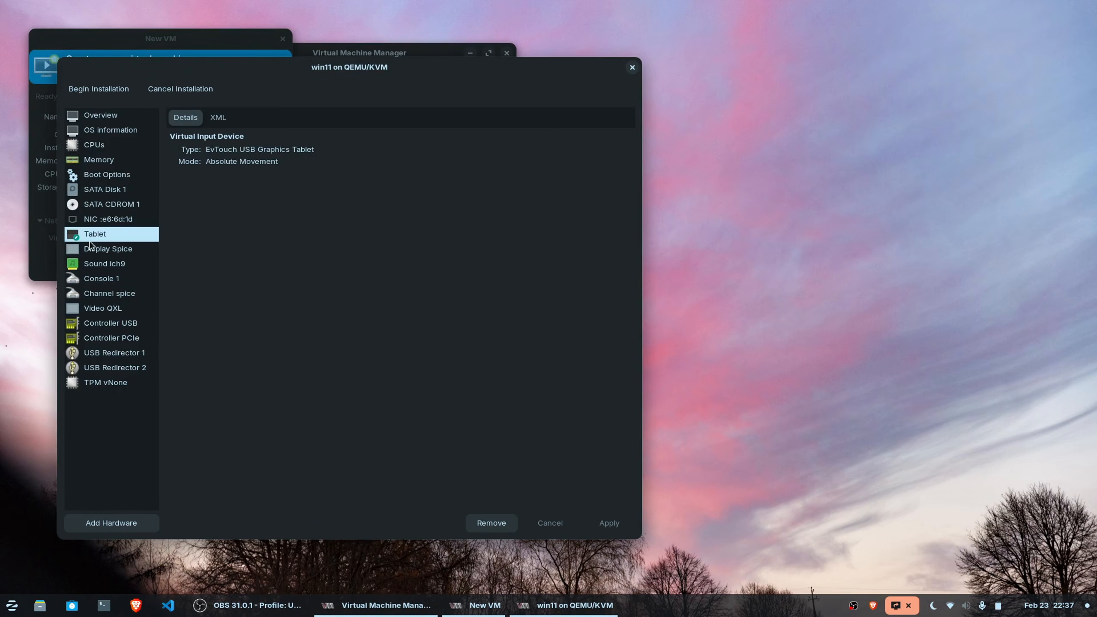
- Keep the TPM device type as Emulated, set its version to 2.0 in the advanced options and apply the change
{"action": "left_click", "coordinate": [98, 386]}
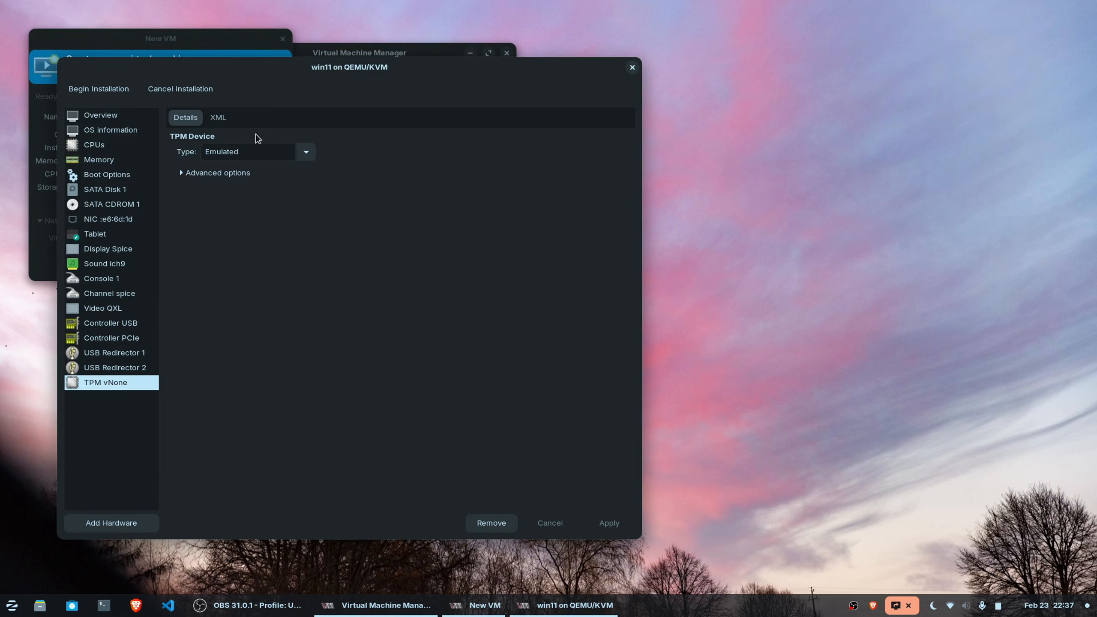
{"action": "left_click", "coordinate": [307, 151]}
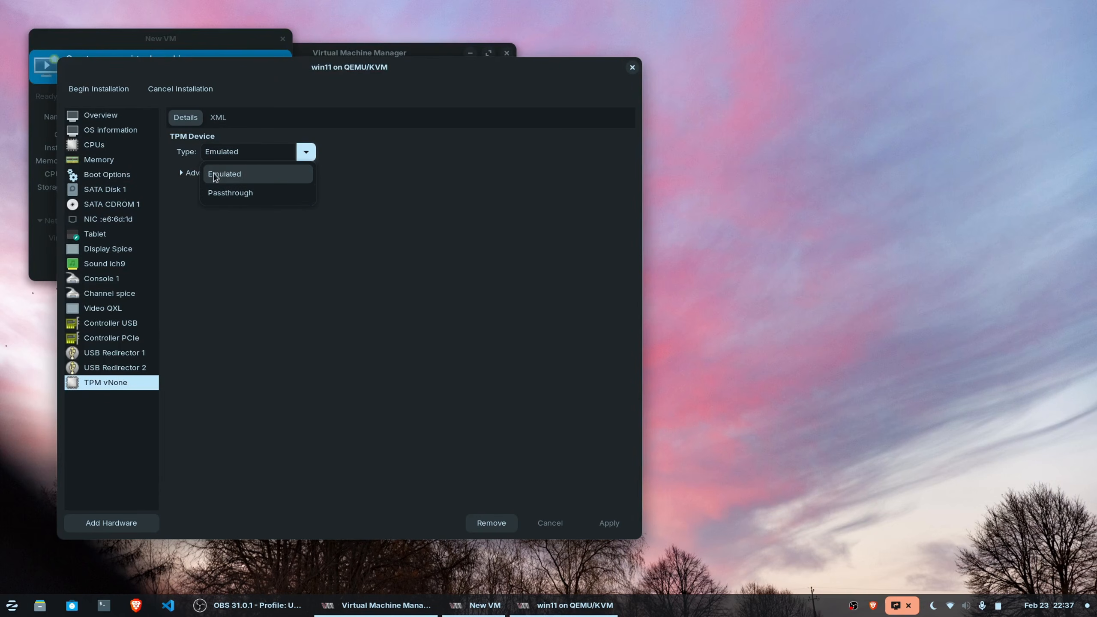
{"action": "left_click", "coordinate": [182, 178]}
{"action": "left_click", "coordinate": [181, 174]}
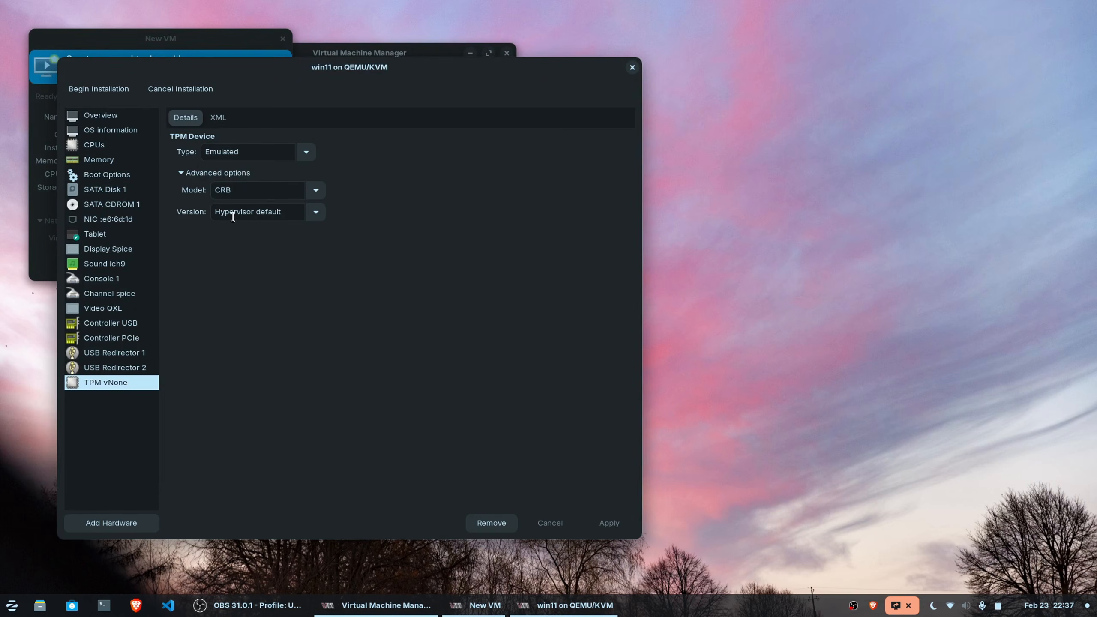
{"action": "left_click", "coordinate": [316, 213]}
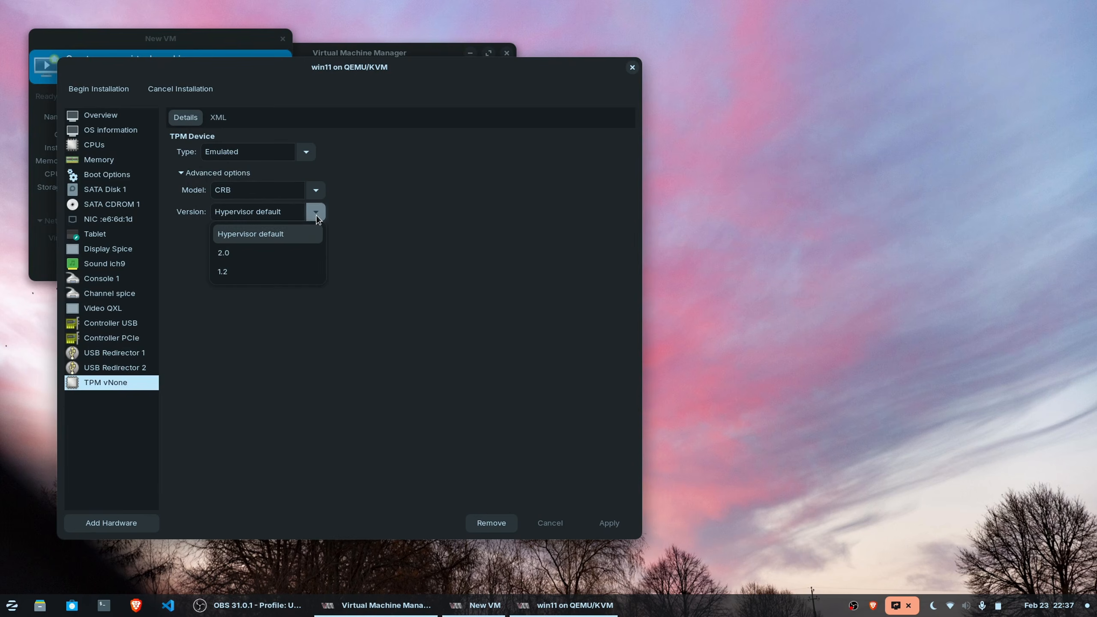
{"action": "left_click", "coordinate": [264, 250]}
{"action": "left_click", "coordinate": [608, 532]}
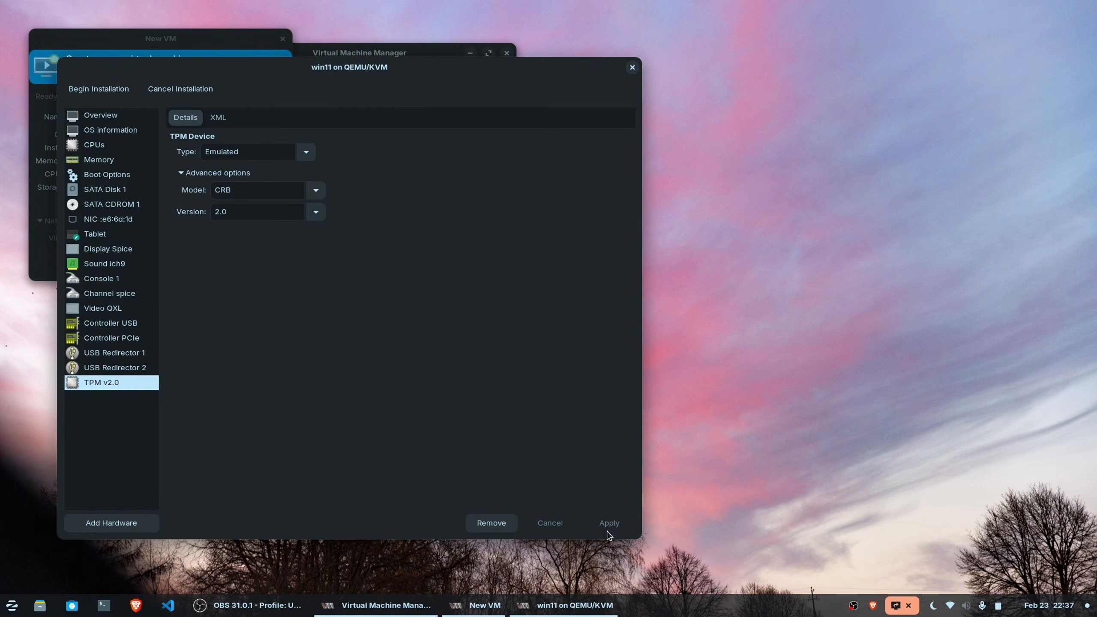
- Check the network interface and SATA disk details, then begin the installation and boot the virtual machine from the CD
{"action": "left_click", "coordinate": [108, 218]}
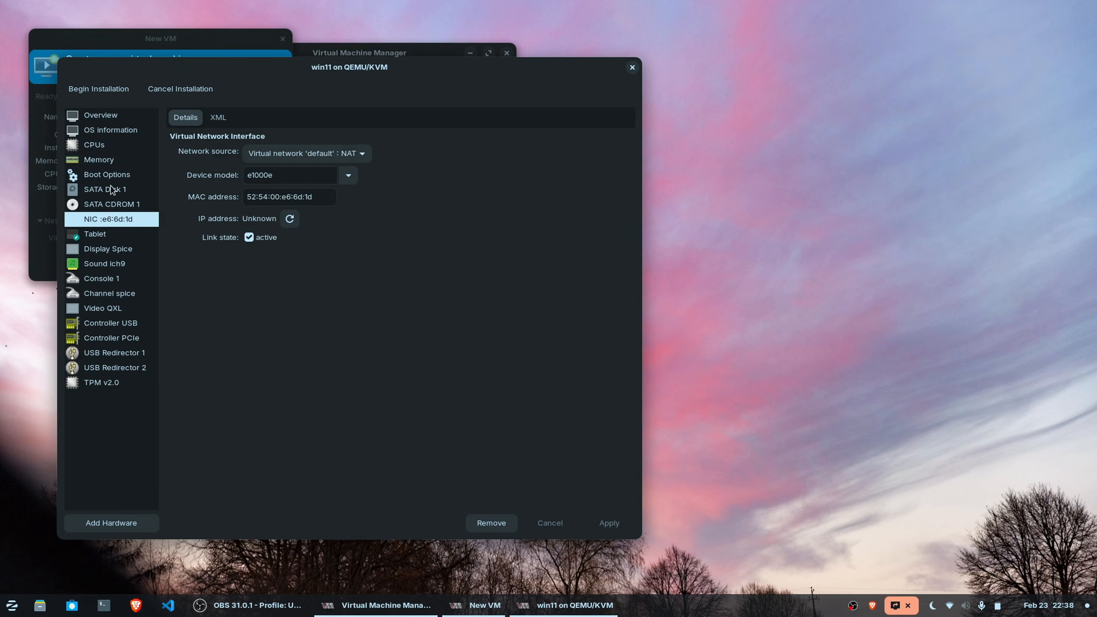
{"action": "left_click", "coordinate": [111, 190]}
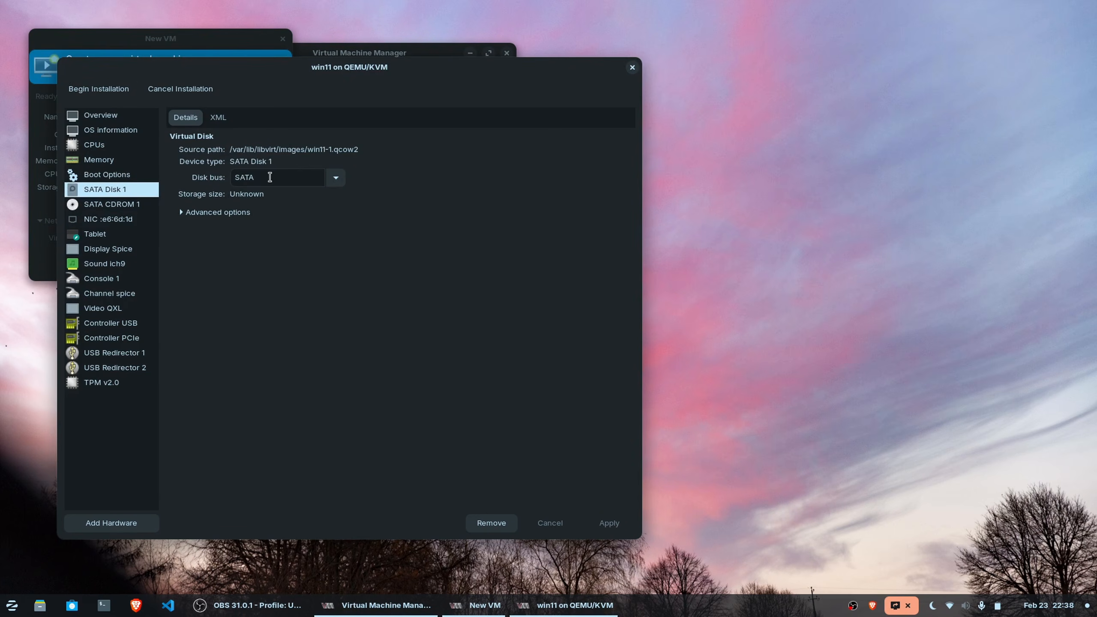
{"action": "left_click", "coordinate": [105, 91]}
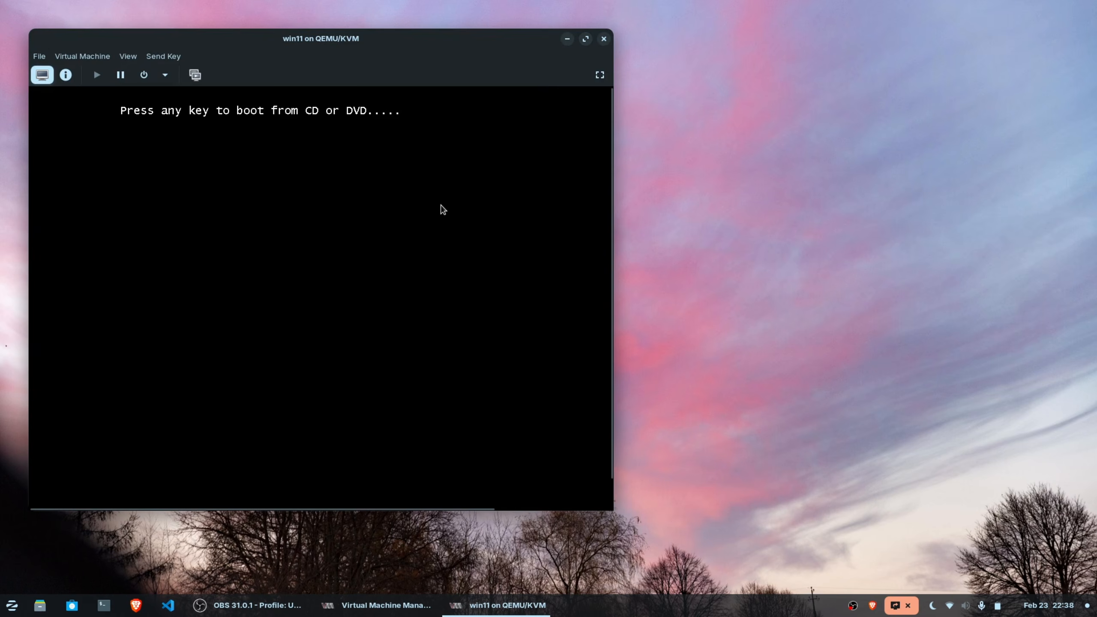
{"action": "key", "text": "Return"}
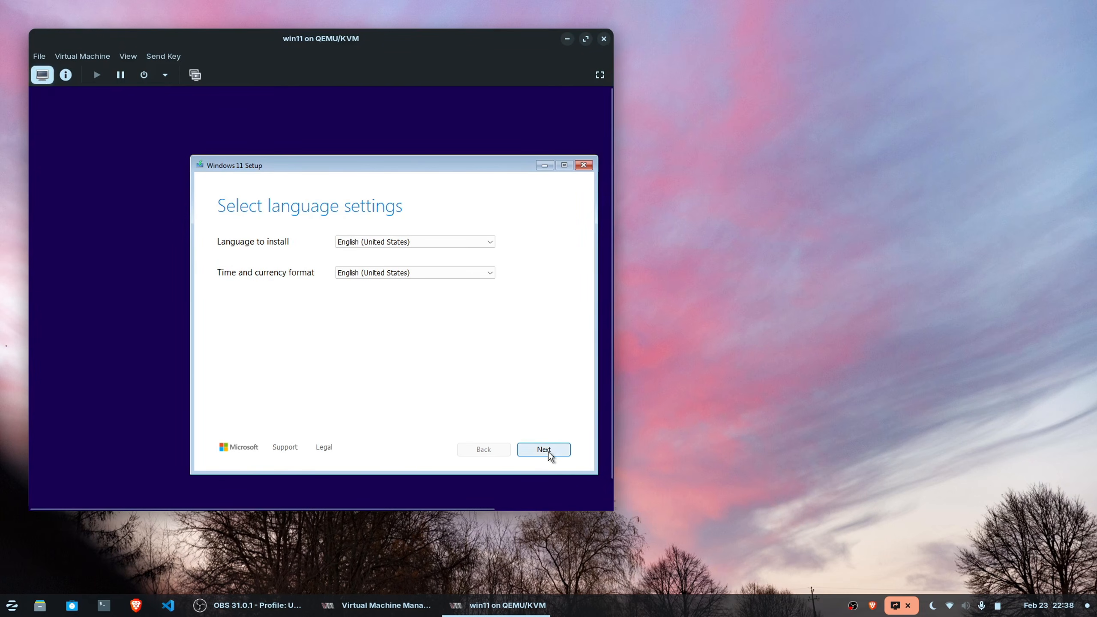
- Accept English (United States) in Windows 11 Setup, choose Install Windows 11 with the deletion agreement, and continue without a product key
{"action": "left_click", "coordinate": [547, 450]}
{"action": "left_click", "coordinate": [548, 451]}
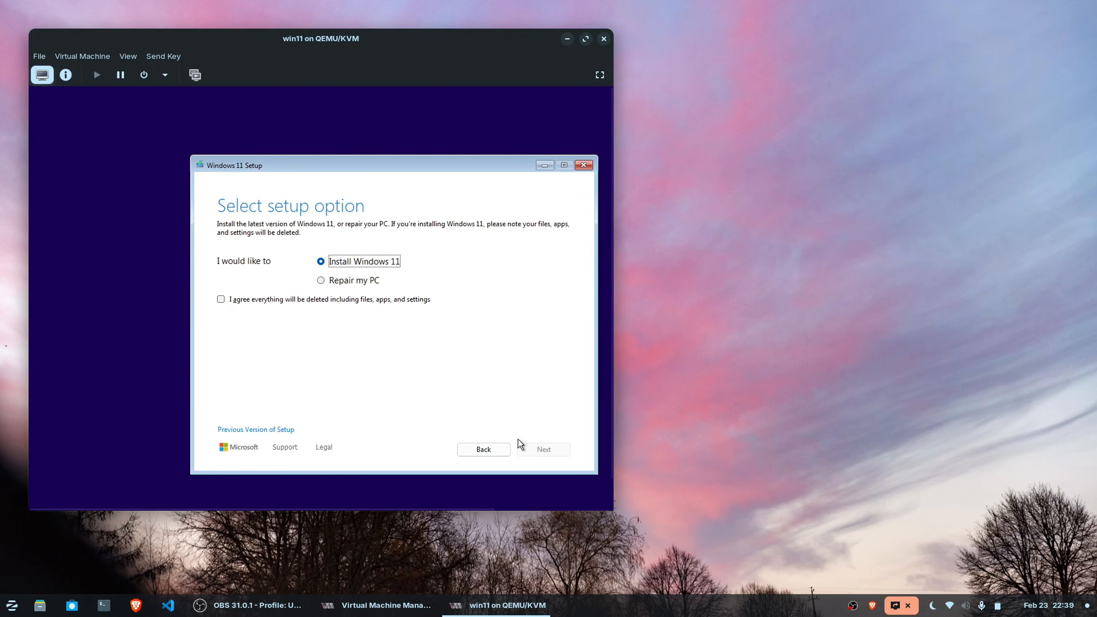
{"action": "left_click", "coordinate": [221, 299]}
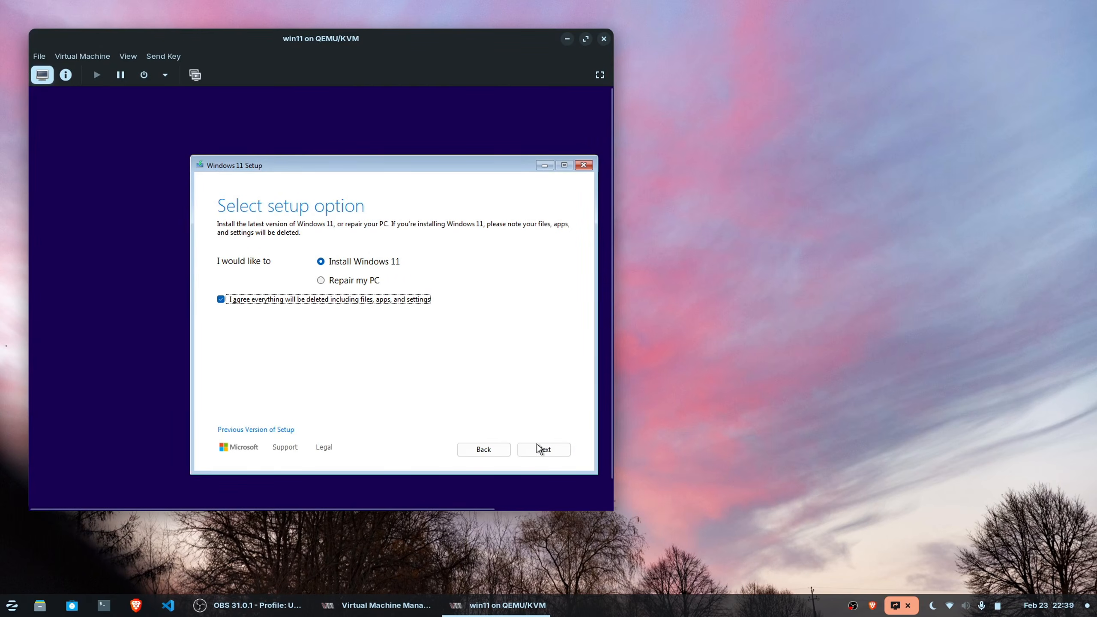
{"action": "left_click", "coordinate": [546, 449]}
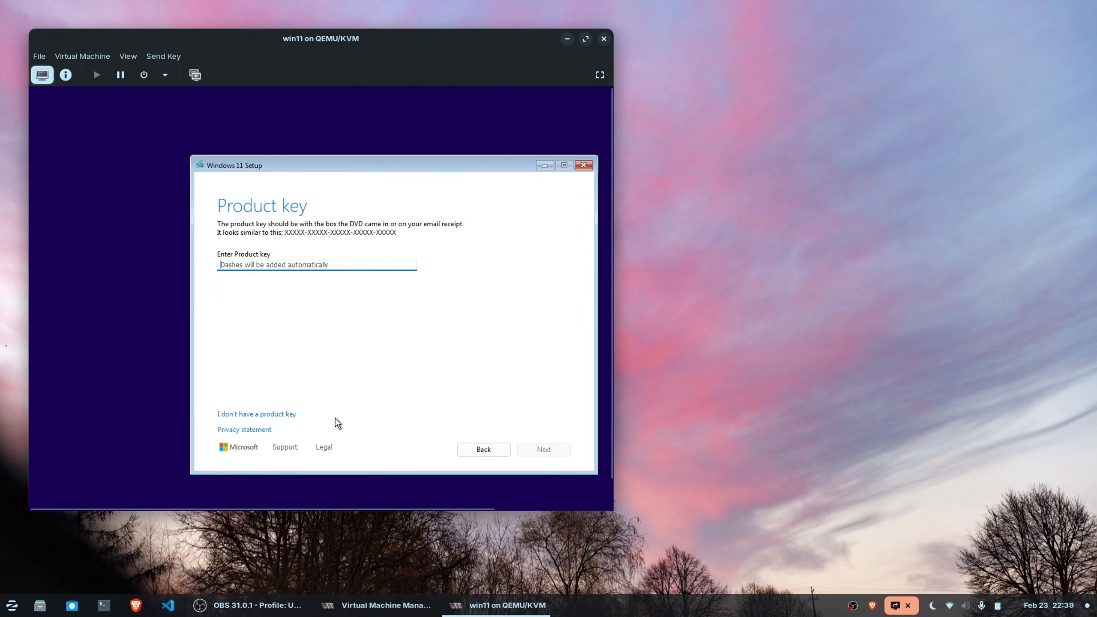
{"action": "left_click", "coordinate": [281, 415]}
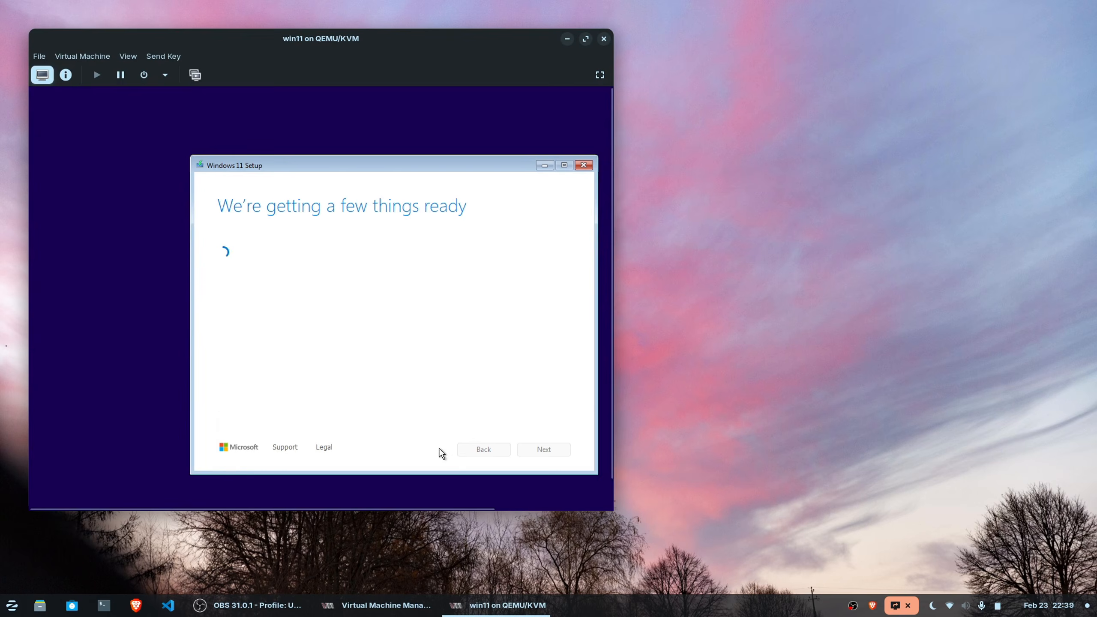
- Continue with Windows 11 Home, accept the license terms and start the installation on the Disk 0 unallocated space
{"action": "left_click", "coordinate": [545, 449]}
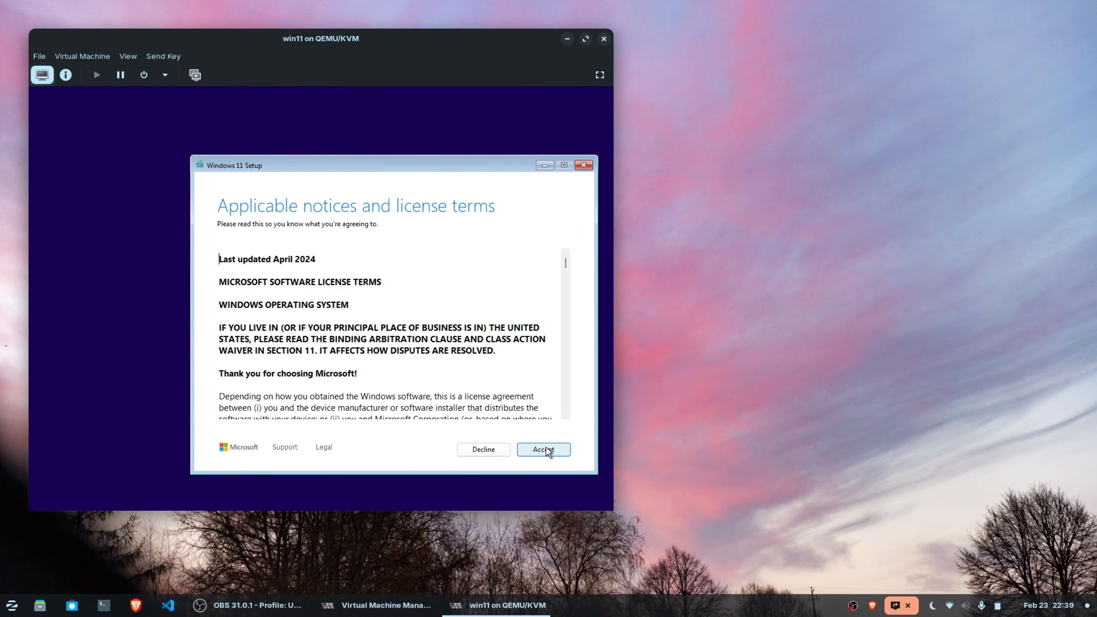
{"action": "left_click", "coordinate": [545, 449]}
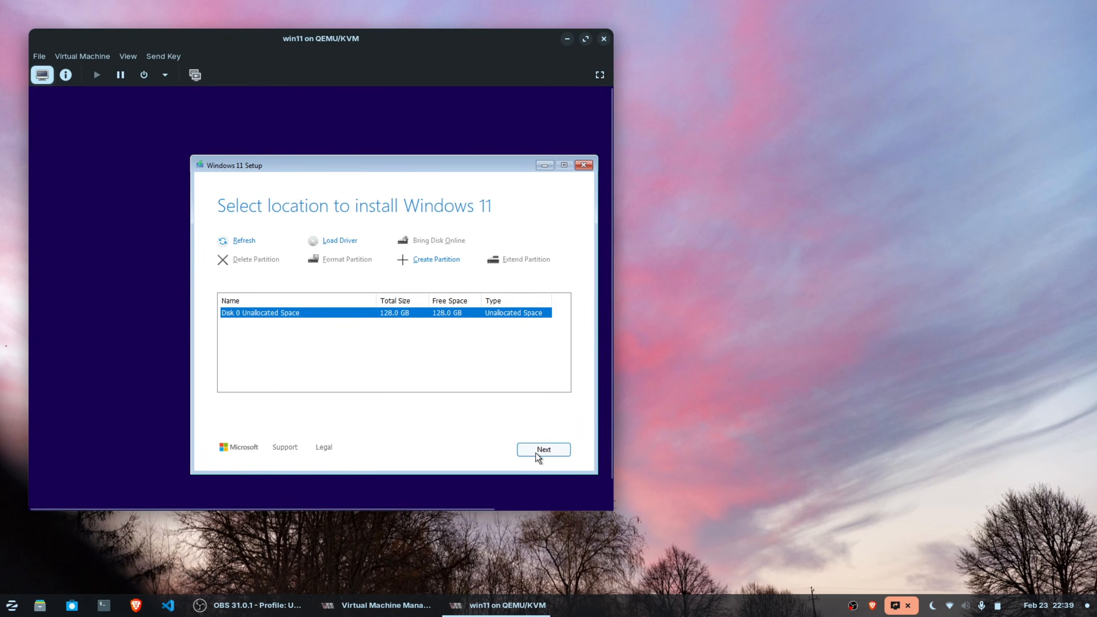
{"action": "left_click", "coordinate": [534, 452]}
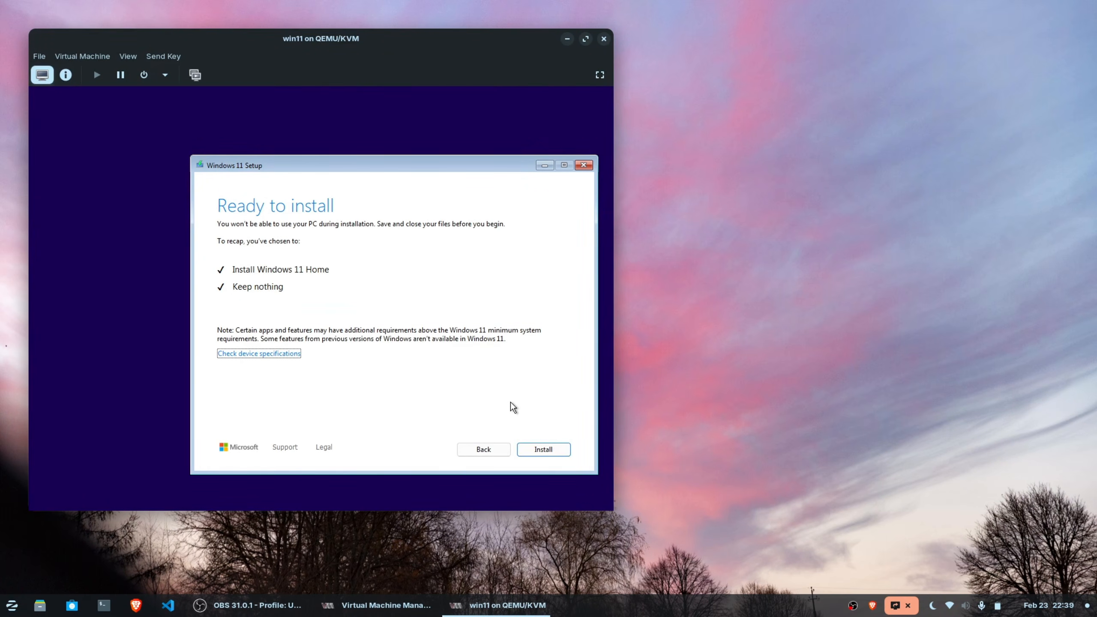
{"action": "left_click", "coordinate": [532, 449]}
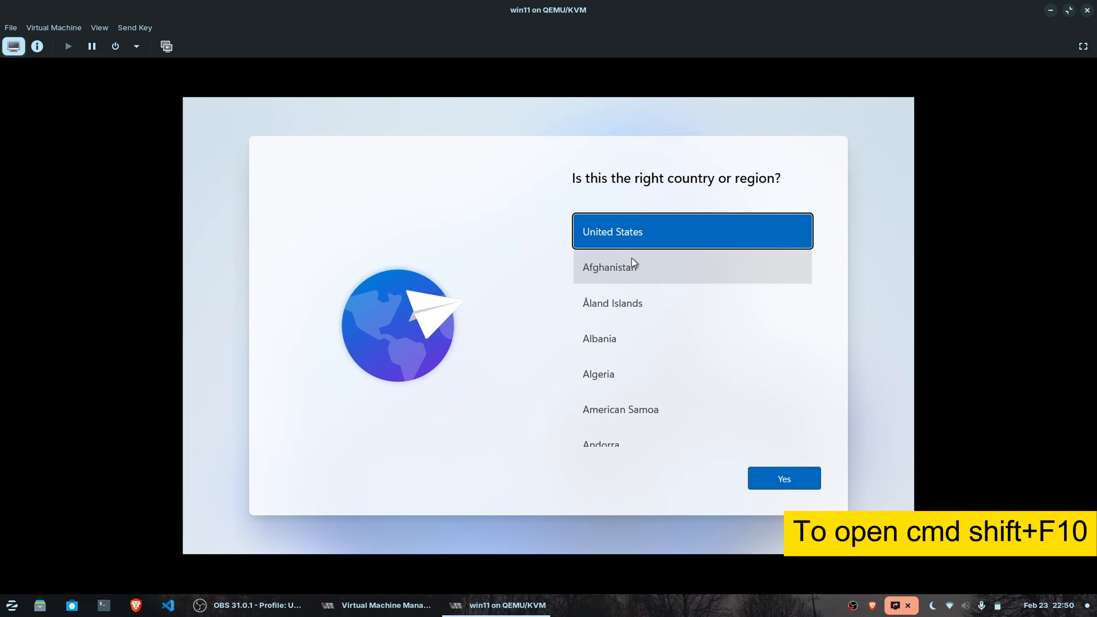
- Open a command prompt on the country selection screen and run oobe\bypassnro
{"action": "key", "text": "shift+F10"}
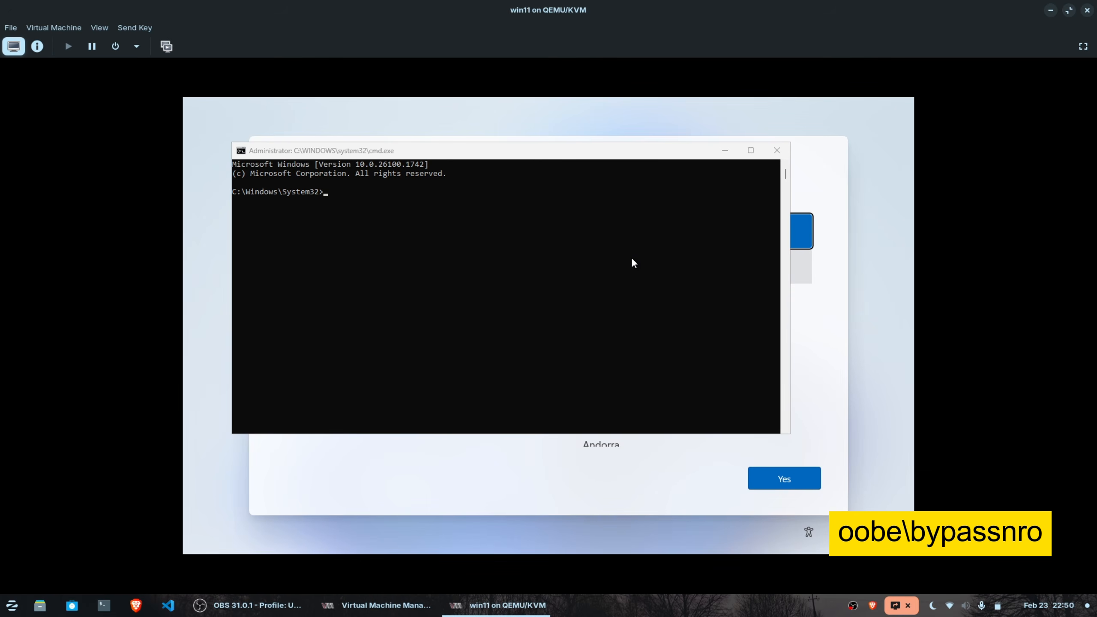
{"action": "left_click_drag", "start_coordinate": [630, 258], "coordinate": [611, 234]}
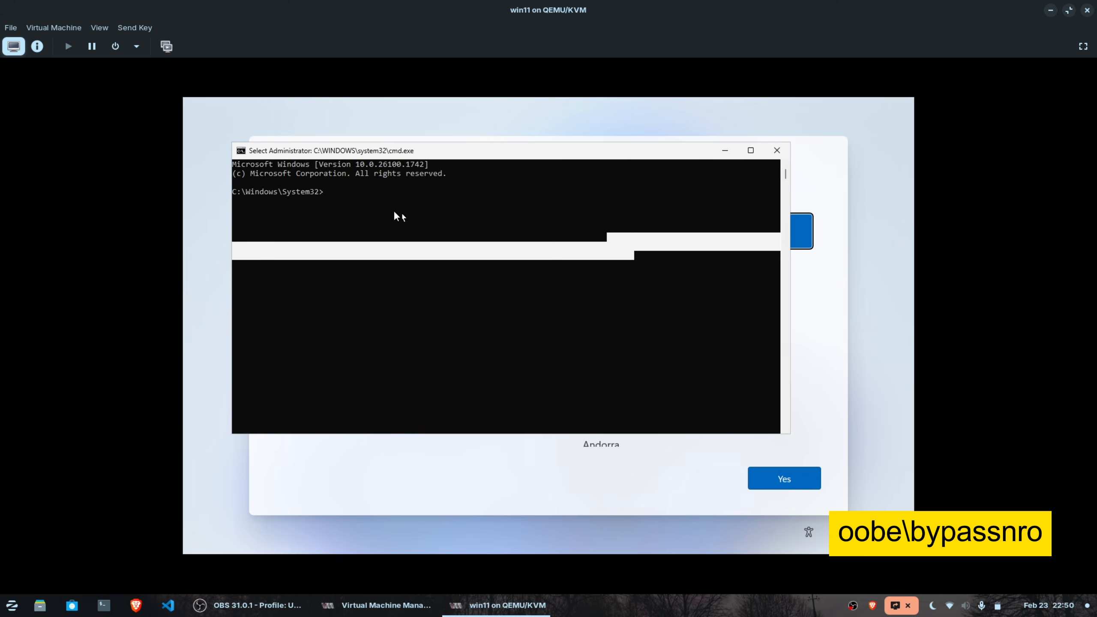
{"action": "left_click", "coordinate": [333, 192]}
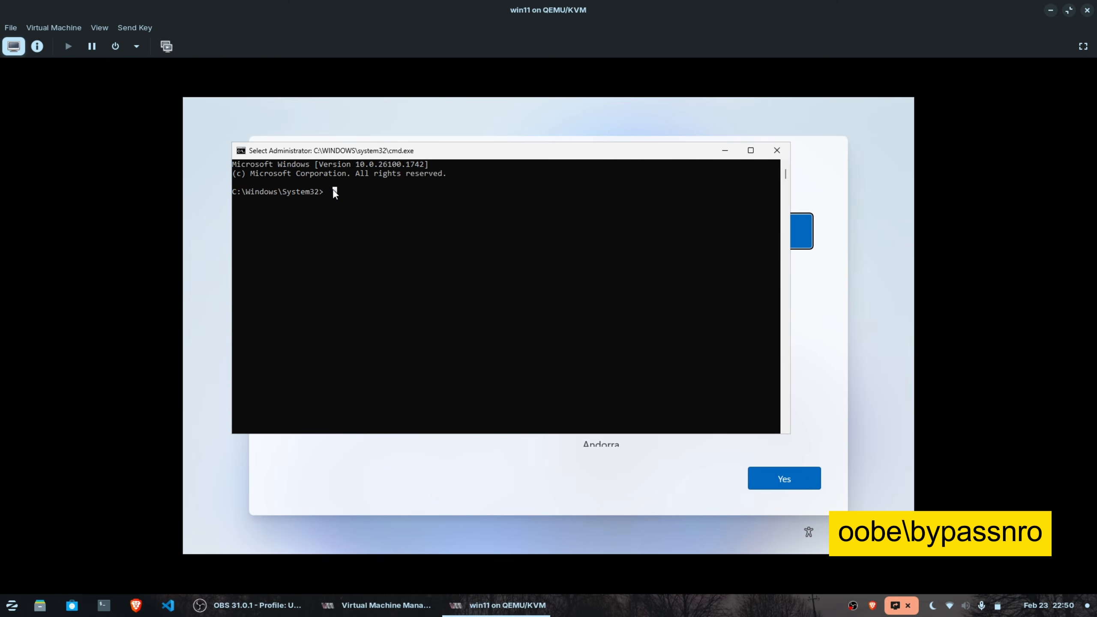
{"action": "type", "text": "oobe\\"}
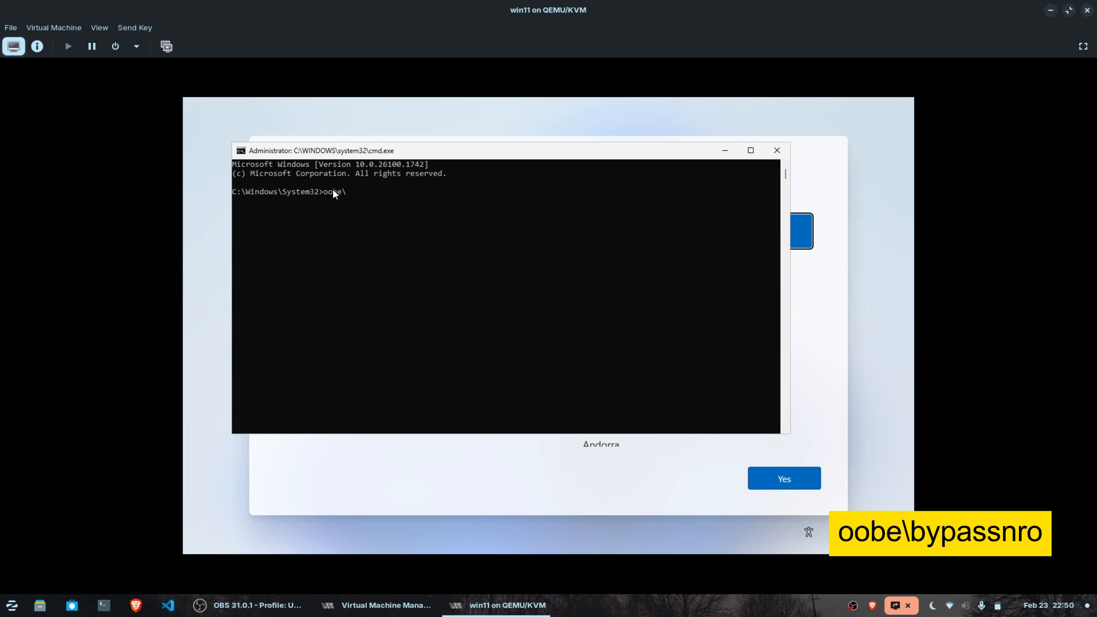
{"action": "type", "text": "bypassnro"}
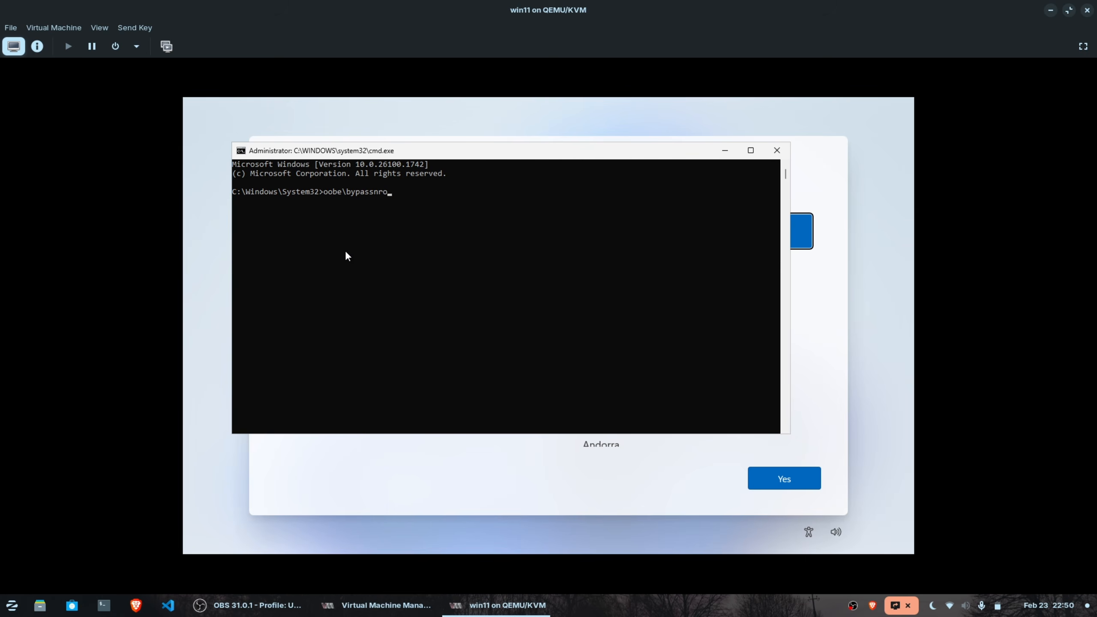
{"action": "key", "text": "Return"}
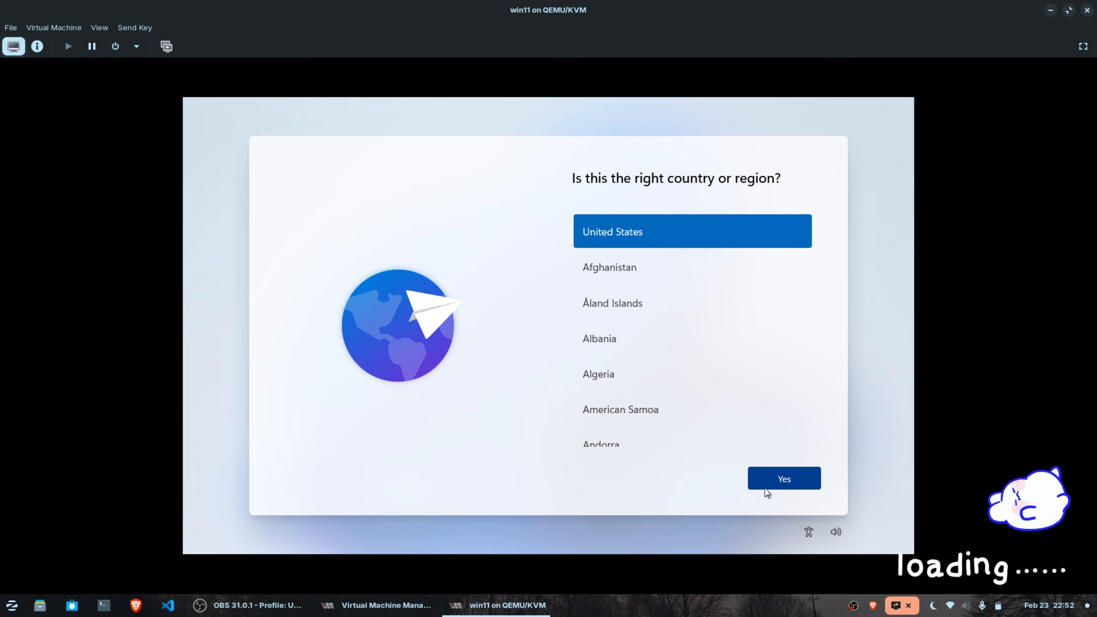
- Confirm United States as the region, continue the Windows setup and name the device Goodboy
{"action": "left_click", "coordinate": [791, 484]}
{"action": "left_click", "coordinate": [782, 485]}
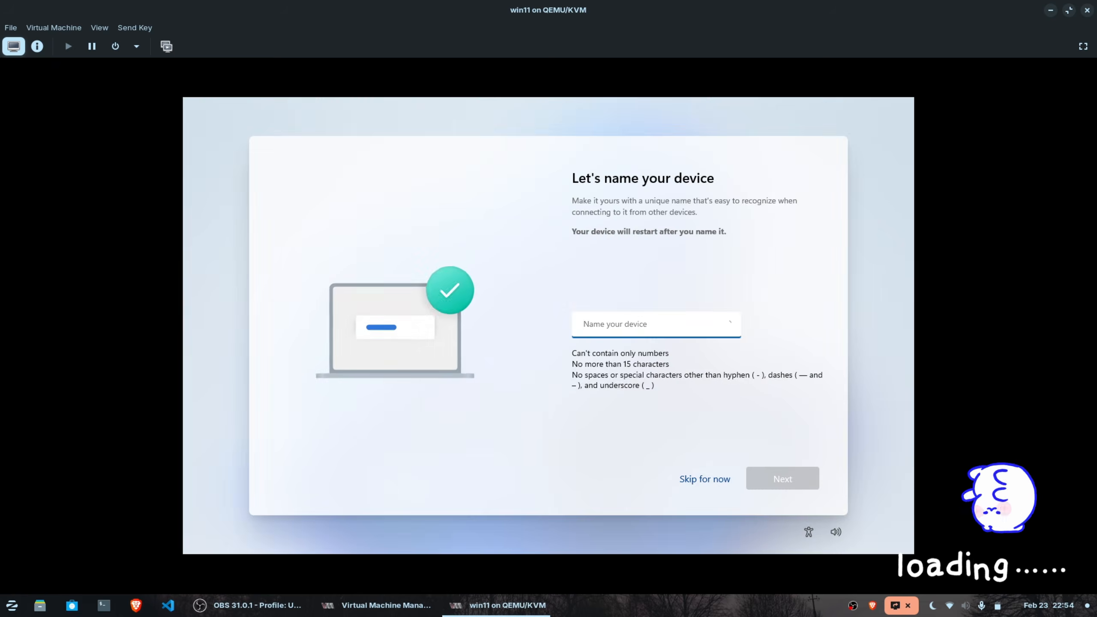
{"action": "type", "text": "Goodbye"}
{"action": "left_click", "coordinate": [784, 475]}
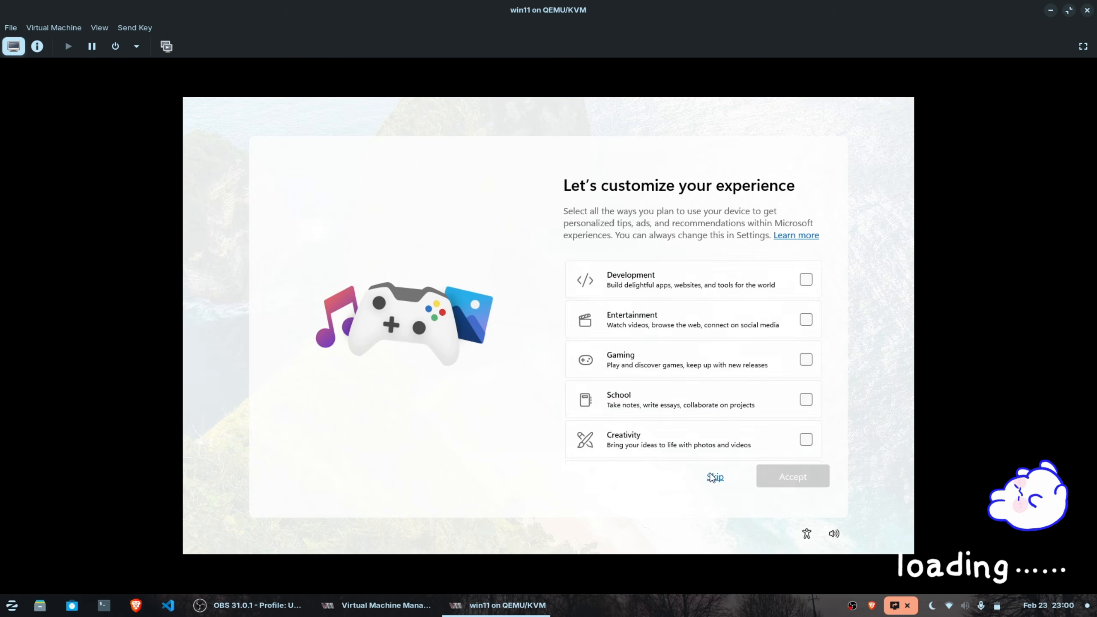
- Skip the experience customization and phone linking, and decline the Edge browsing data and remaining setup offers
{"action": "left_click", "coordinate": [714, 477]}
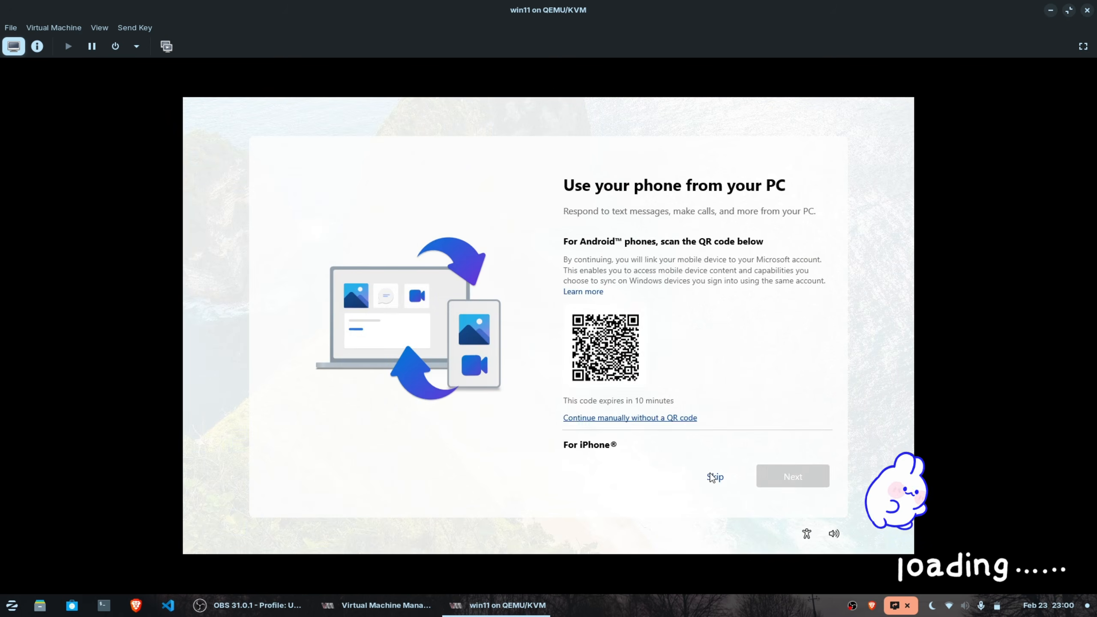
{"action": "left_click", "coordinate": [713, 477]}
{"action": "left_click", "coordinate": [713, 477]}
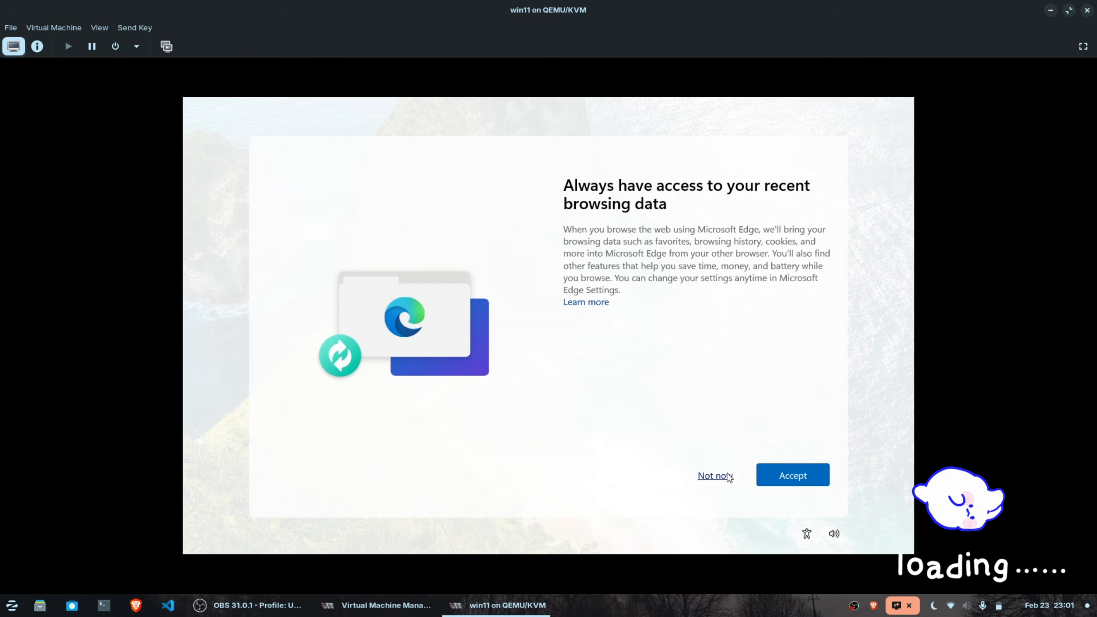
{"action": "left_click", "coordinate": [714, 476]}
{"action": "left_click", "coordinate": [727, 477]}
{"action": "left_click", "coordinate": [726, 477]}
{"action": "left_click", "coordinate": [763, 476]}
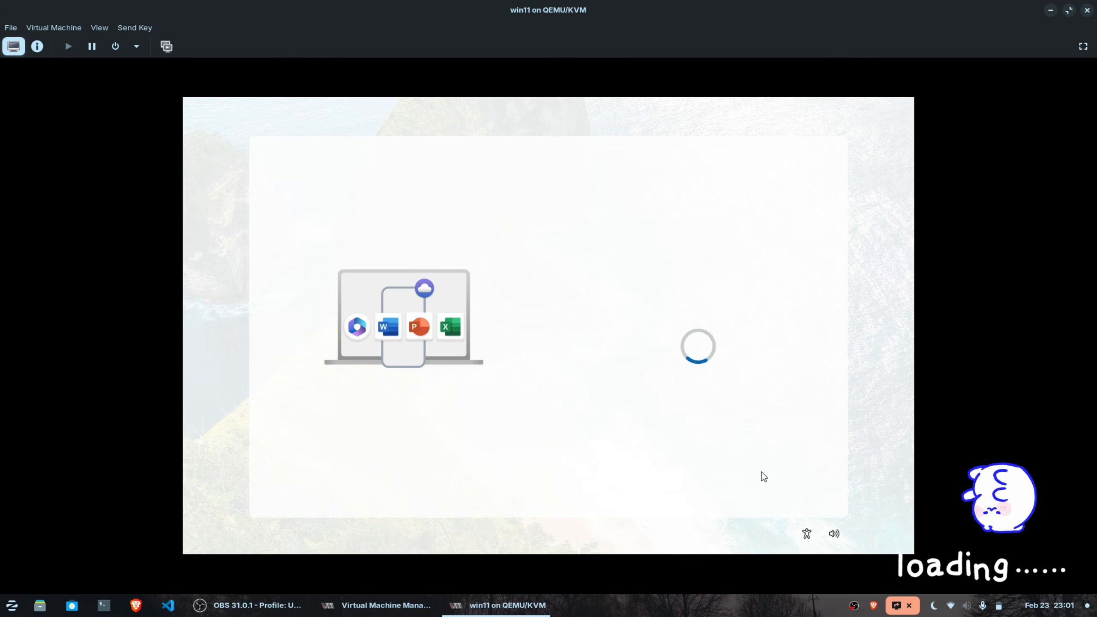
{"action": "left_click", "coordinate": [727, 475]}
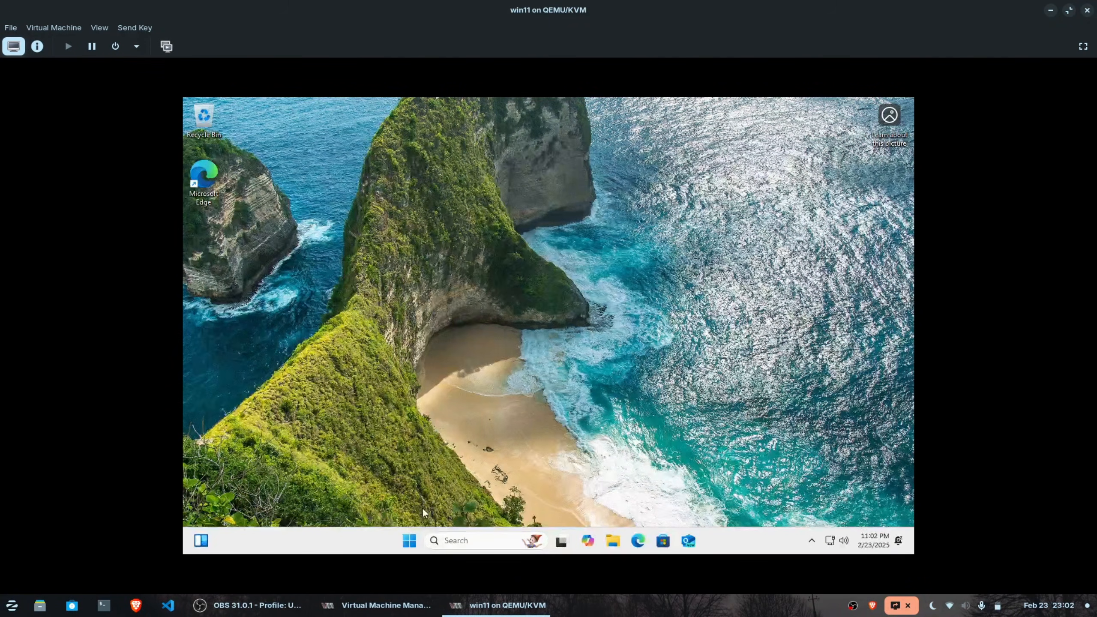
- Open the System page in the Windows Settings of the virtual machine
{"action": "left_click", "coordinate": [409, 541]}
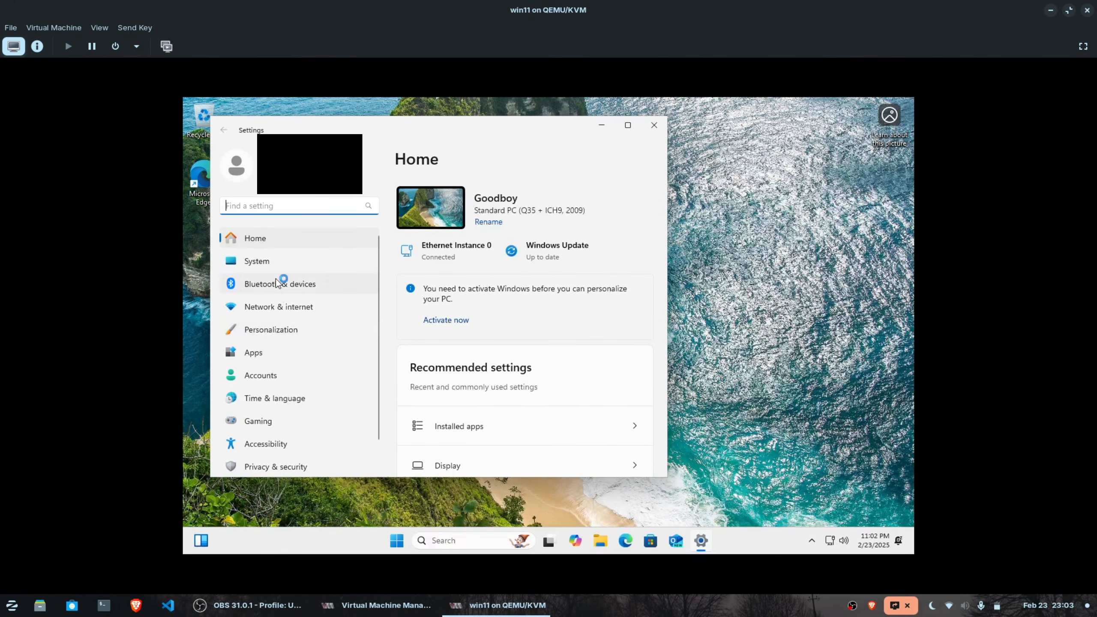
{"action": "left_click", "coordinate": [277, 261]}
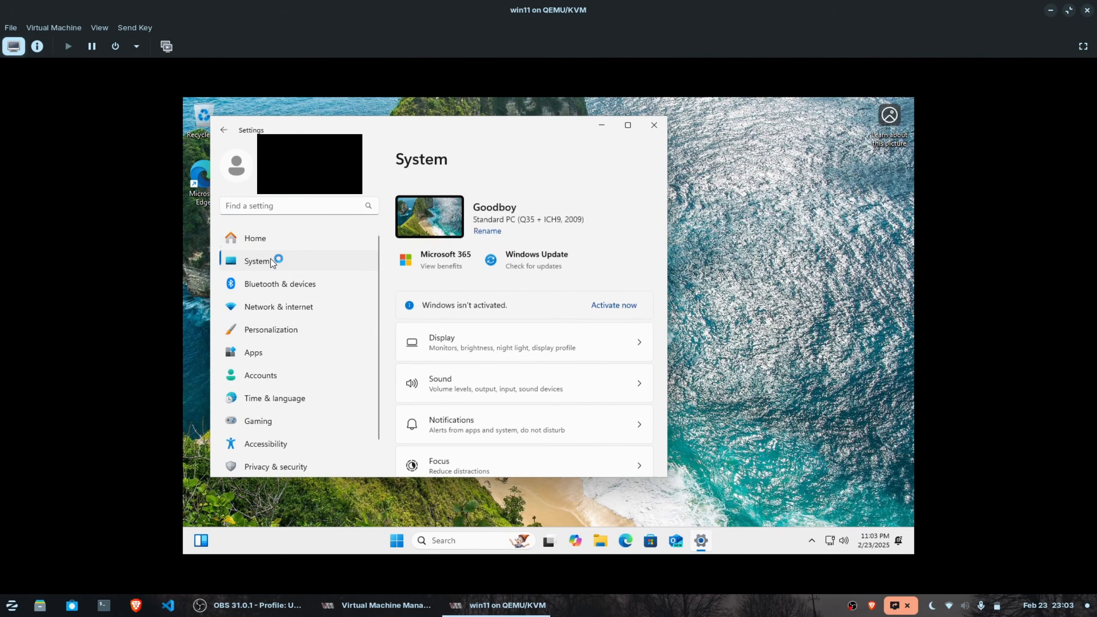
- Open the Display settings of the virtual machine and look over the scale, resolution and orientation options
{"action": "left_click", "coordinate": [445, 345]}
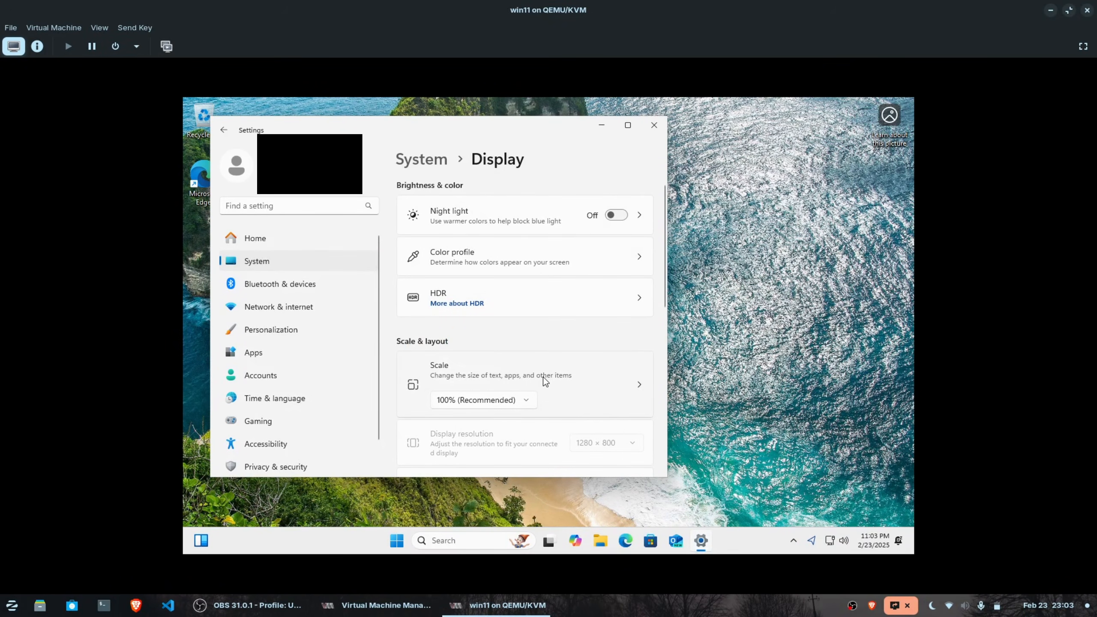
{"action": "scroll", "coordinate": [544, 377], "scroll_direction": "down", "scroll_amount": 5}
{"action": "scroll", "coordinate": [544, 377], "scroll_direction": "up", "scroll_amount": 3}
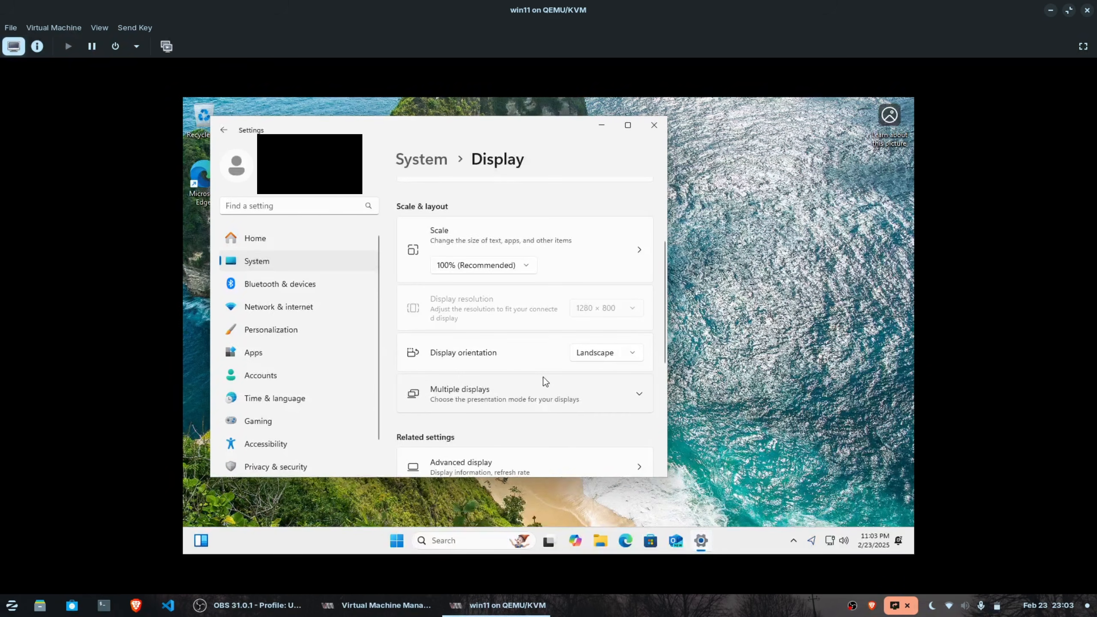
{"action": "scroll", "coordinate": [543, 378], "scroll_direction": "up", "scroll_amount": 2}
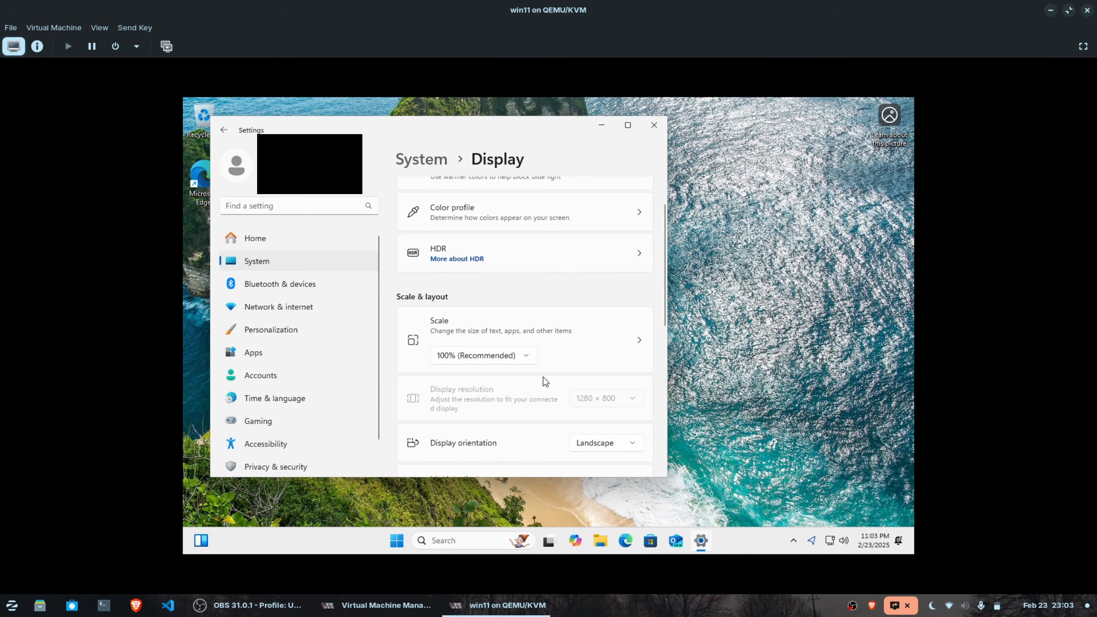
{"action": "scroll", "coordinate": [543, 377], "scroll_direction": "down", "scroll_amount": 1}
{"action": "scroll", "coordinate": [543, 377], "scroll_direction": "up", "scroll_amount": 2}
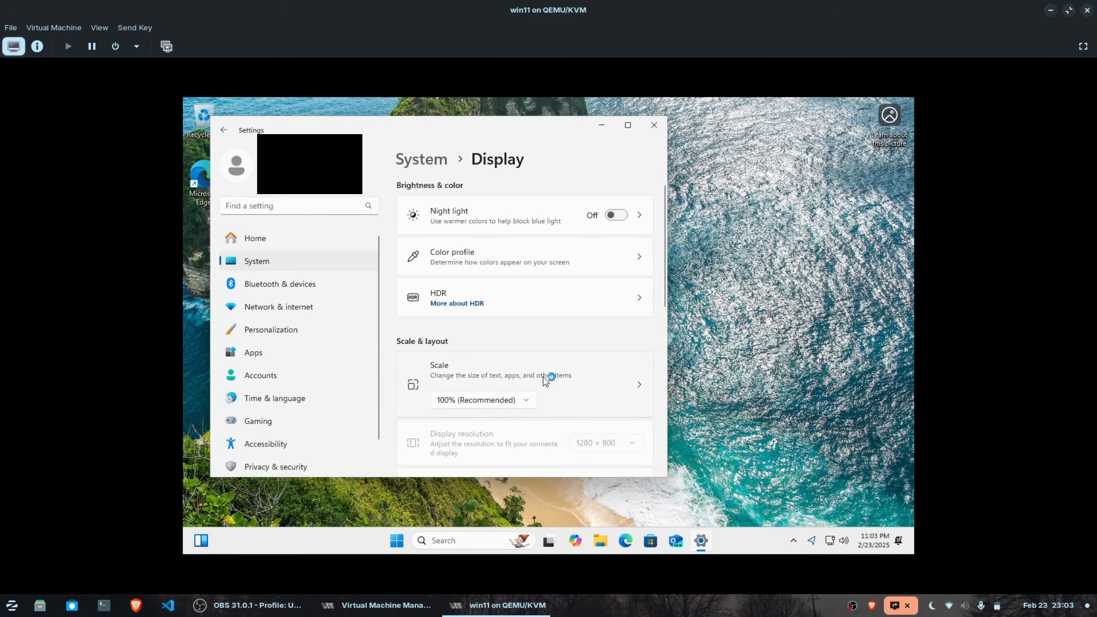
- Open the About page in the System settings and review the virtual machine's device specifications
{"action": "left_click", "coordinate": [314, 261]}
{"action": "scroll", "coordinate": [517, 337], "scroll_direction": "down", "scroll_amount": 10}
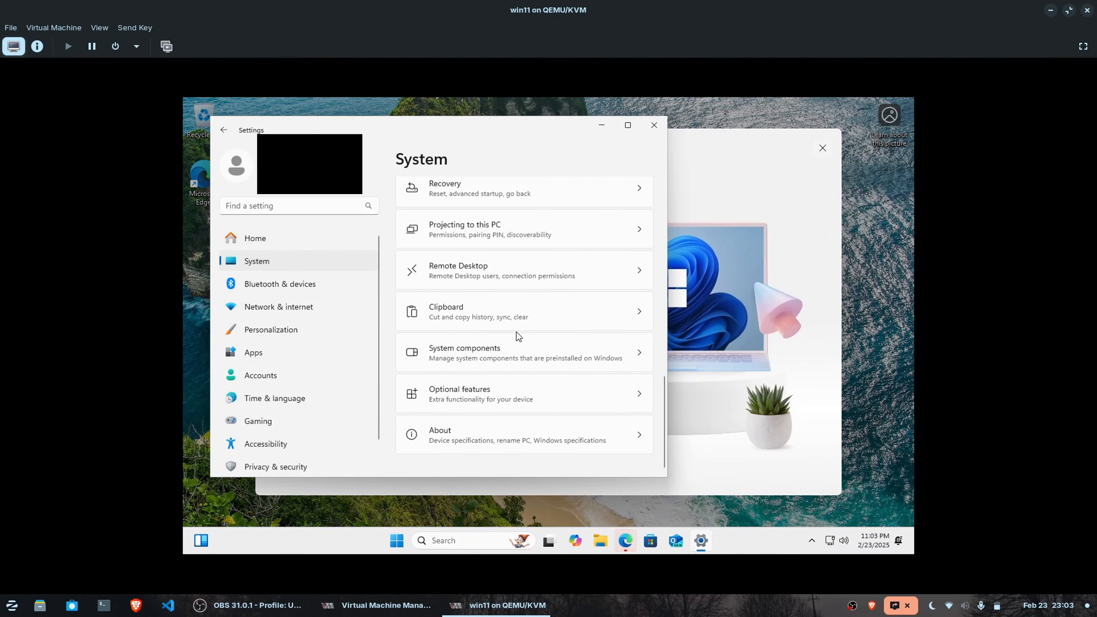
{"action": "left_click", "coordinate": [479, 443]}
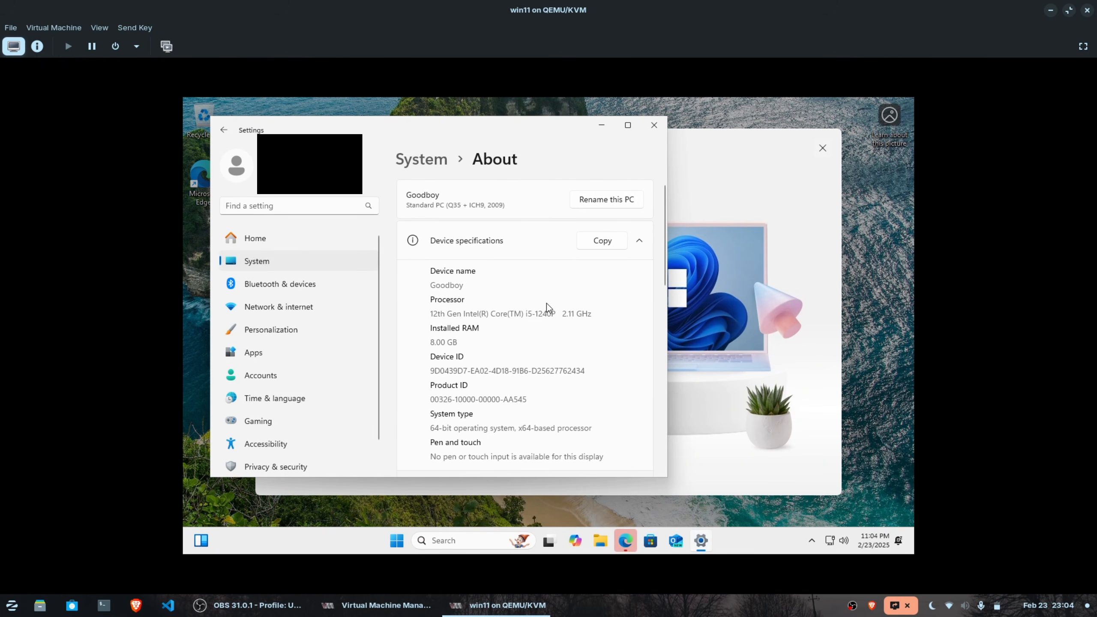
{"action": "scroll", "coordinate": [544, 352], "scroll_direction": "down", "scroll_amount": 5}
{"action": "scroll", "coordinate": [543, 352], "scroll_direction": "up", "scroll_amount": 5}
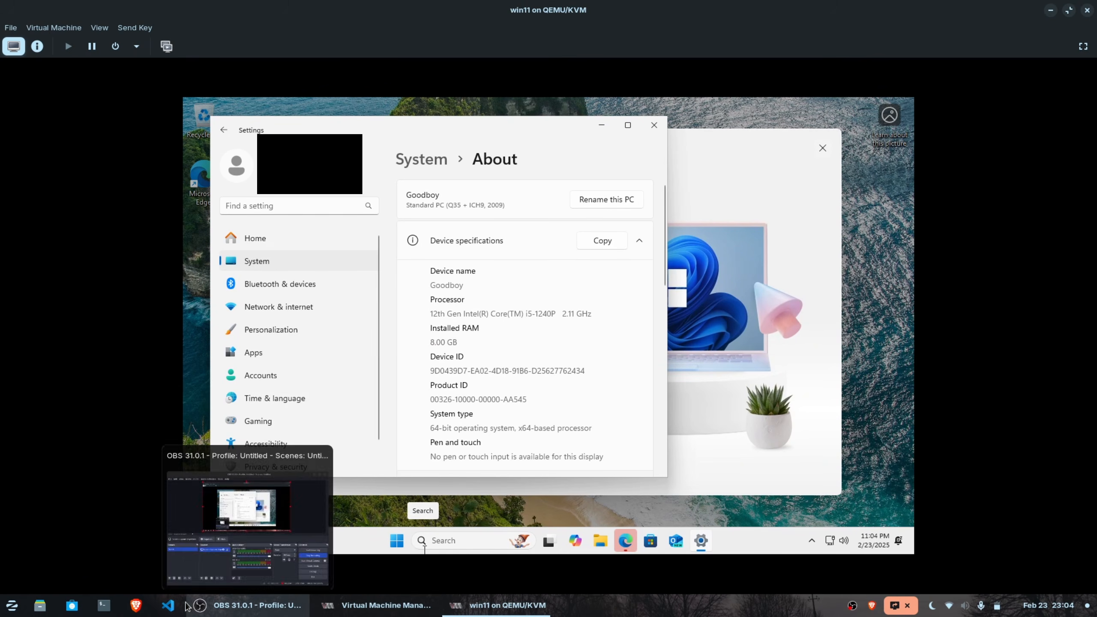
- Run neofetch in a terminal on the Linux host and highlight the CPU model in its output
{"action": "left_click", "coordinate": [108, 604]}
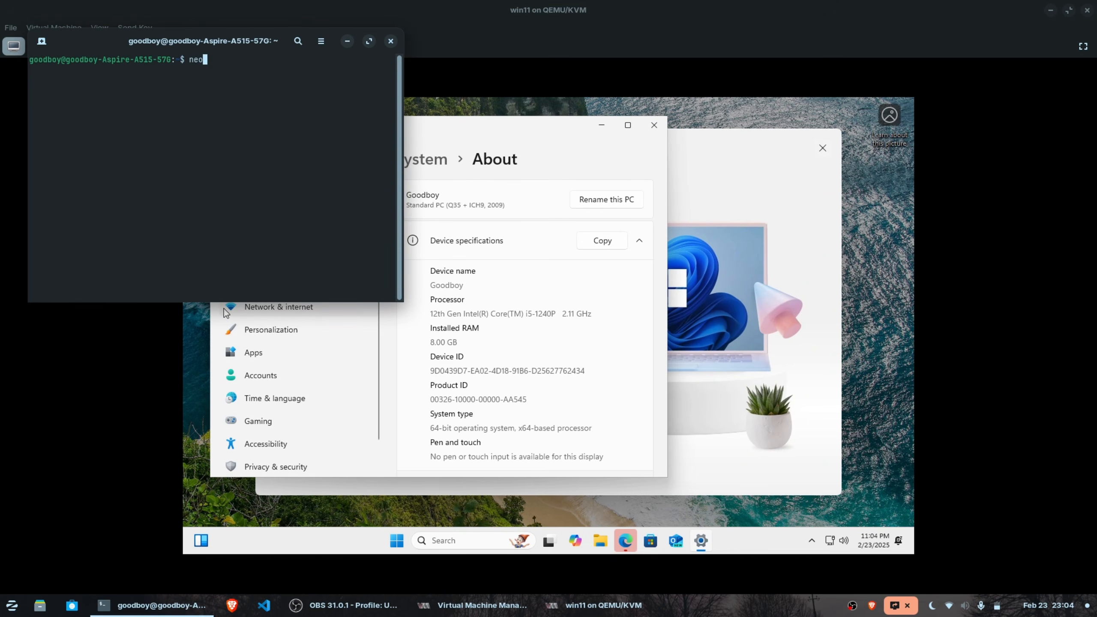
{"action": "type", "text": "neofetch"}
{"action": "key", "text": "Return"}
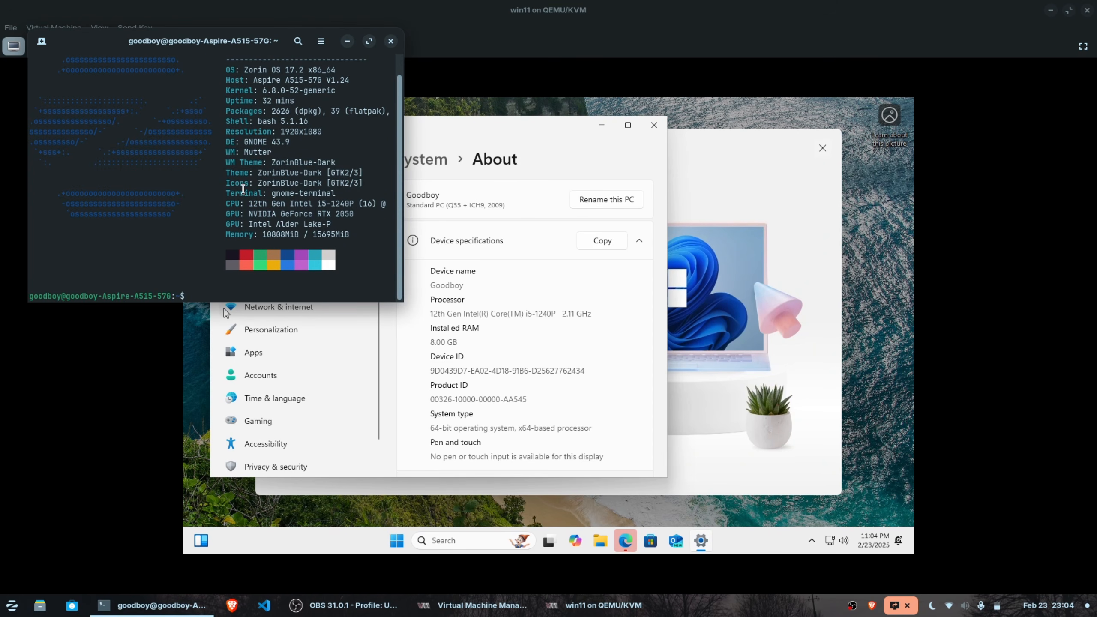
{"action": "left_click_drag", "start_coordinate": [246, 201], "coordinate": [360, 201]}
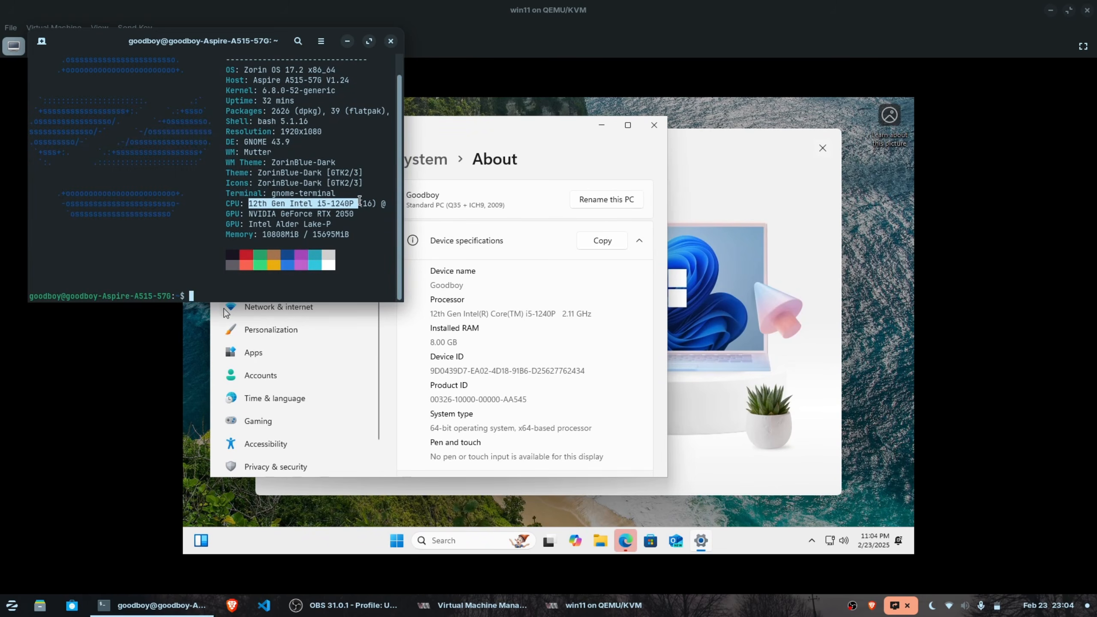
- Close the host terminal, the Windows Settings window and the browser setup welcome window
{"action": "left_click", "coordinate": [392, 41]}
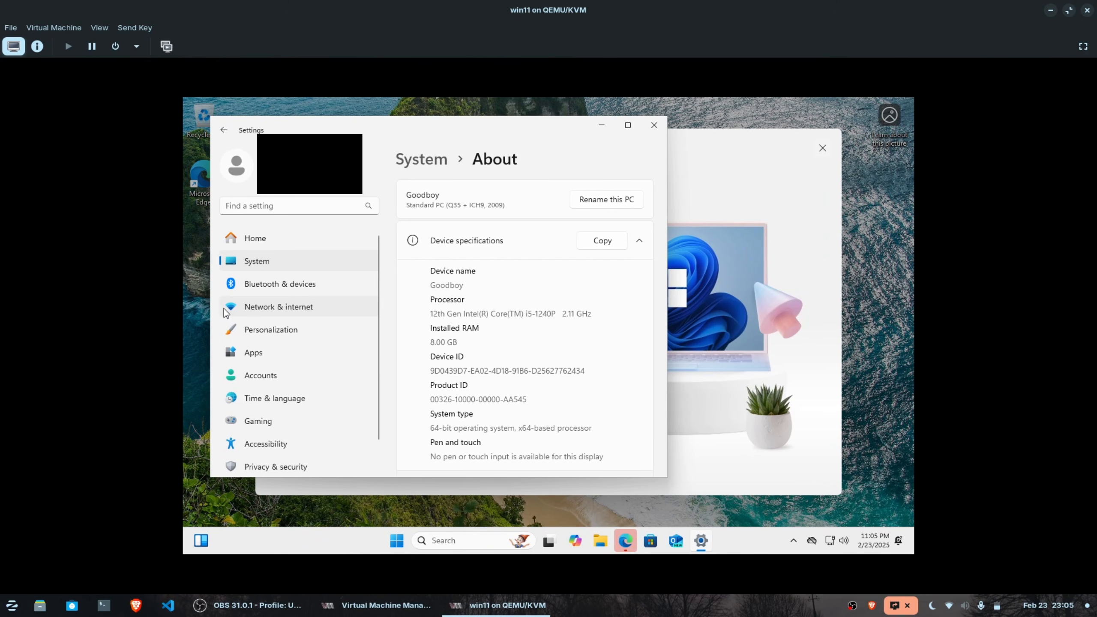
{"action": "left_click", "coordinate": [654, 126]}
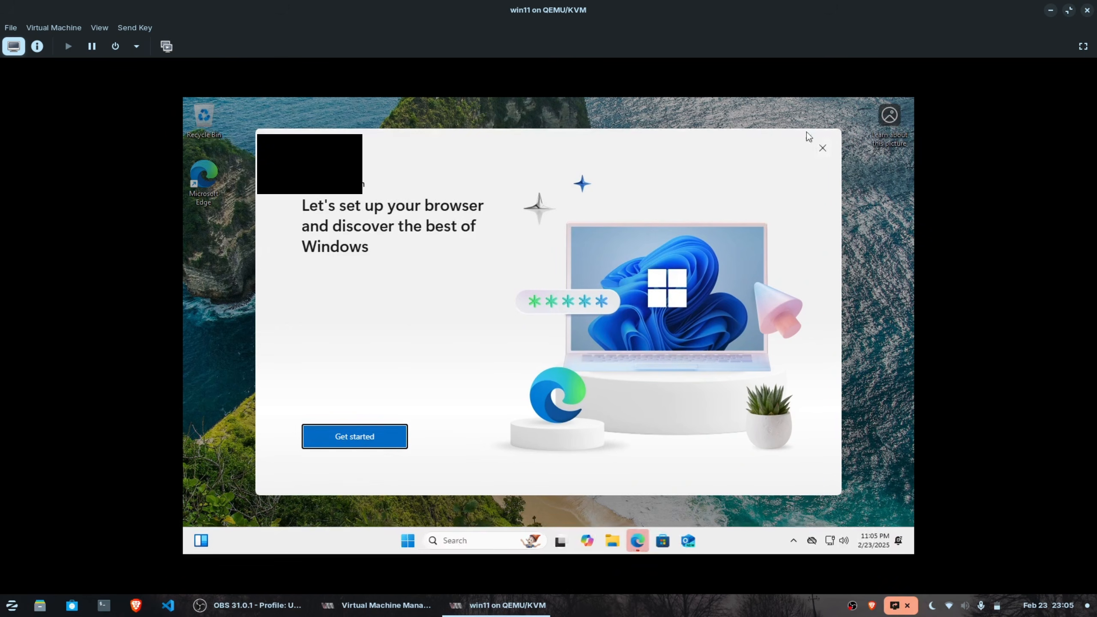
{"action": "left_click", "coordinate": [822, 150]}
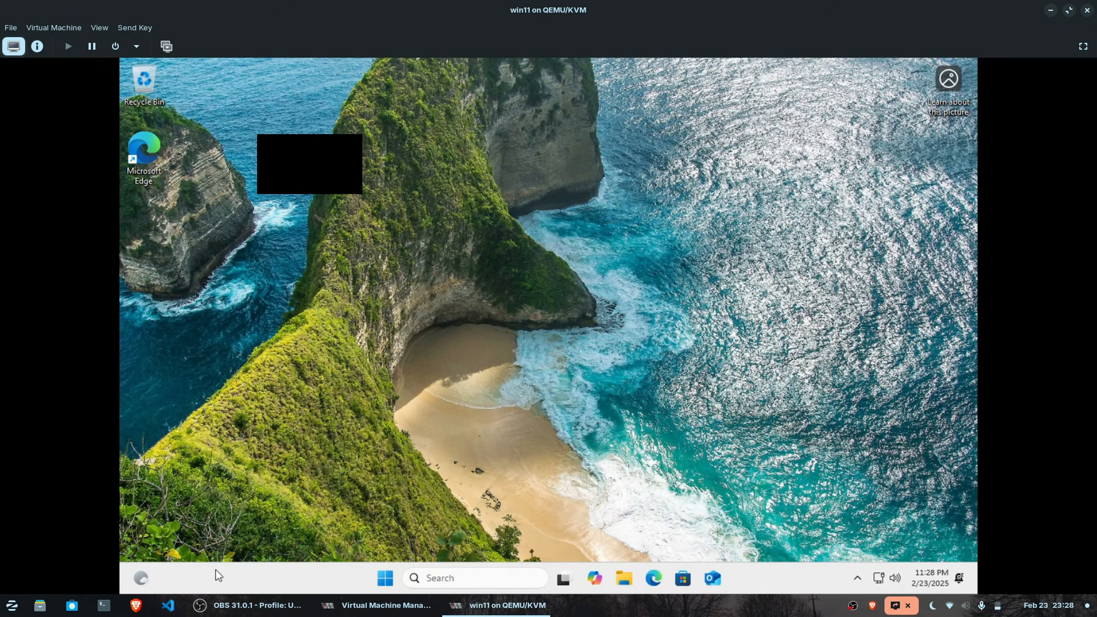
- Switch to the Brave browser on the host and search the web for "virtio win tools"
{"action": "left_click", "coordinate": [138, 611]}
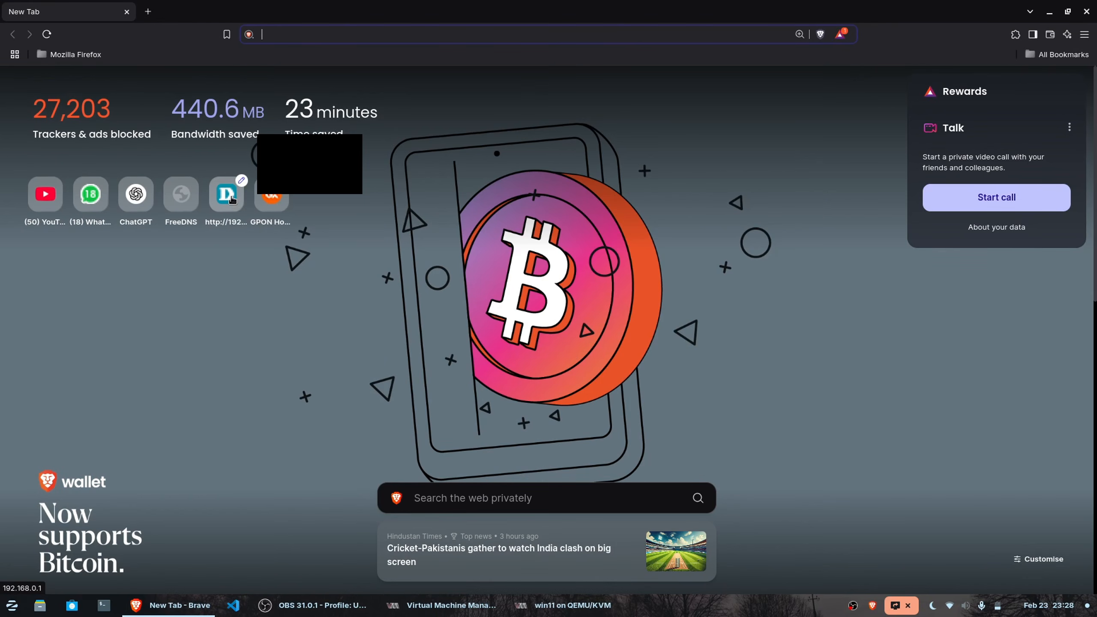
{"action": "type", "text": "virtio"}
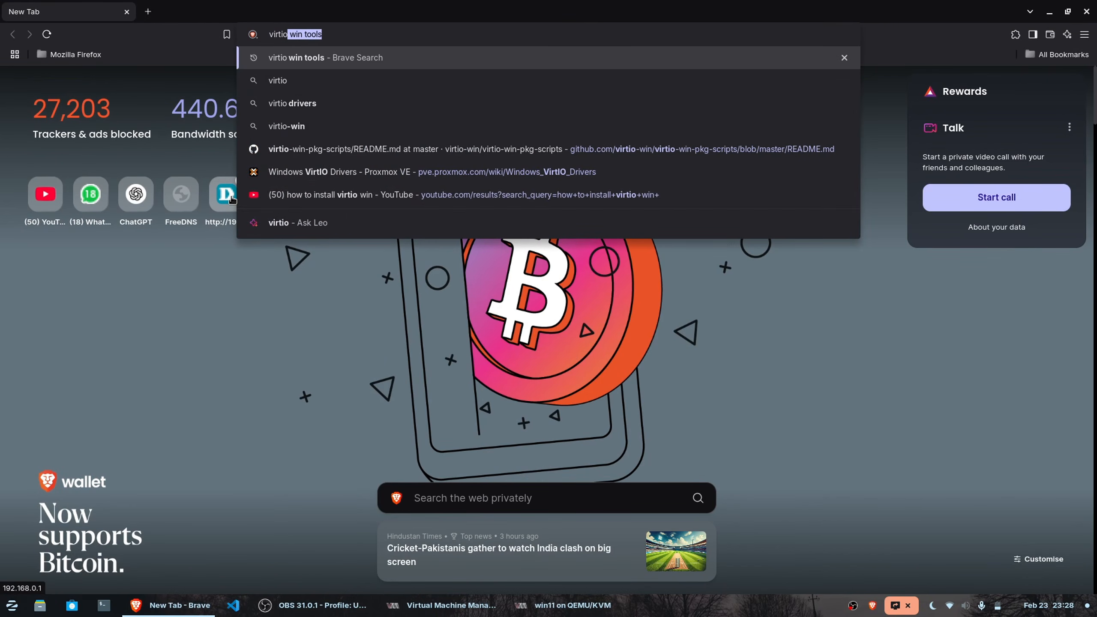
{"action": "type", "text": " win tools"}
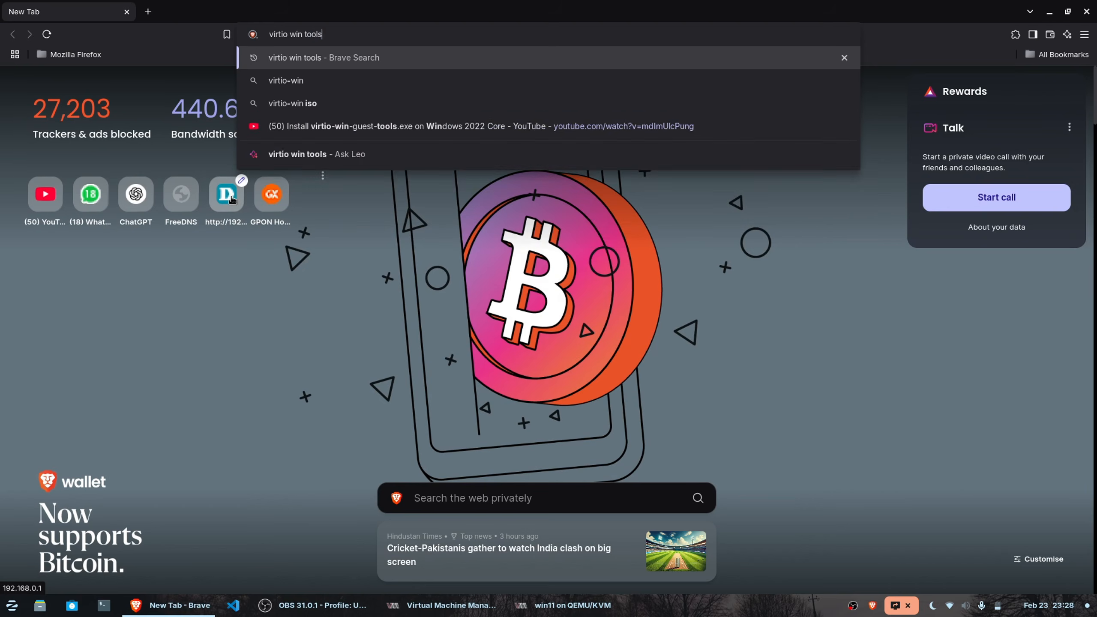
{"action": "key", "text": "Return"}
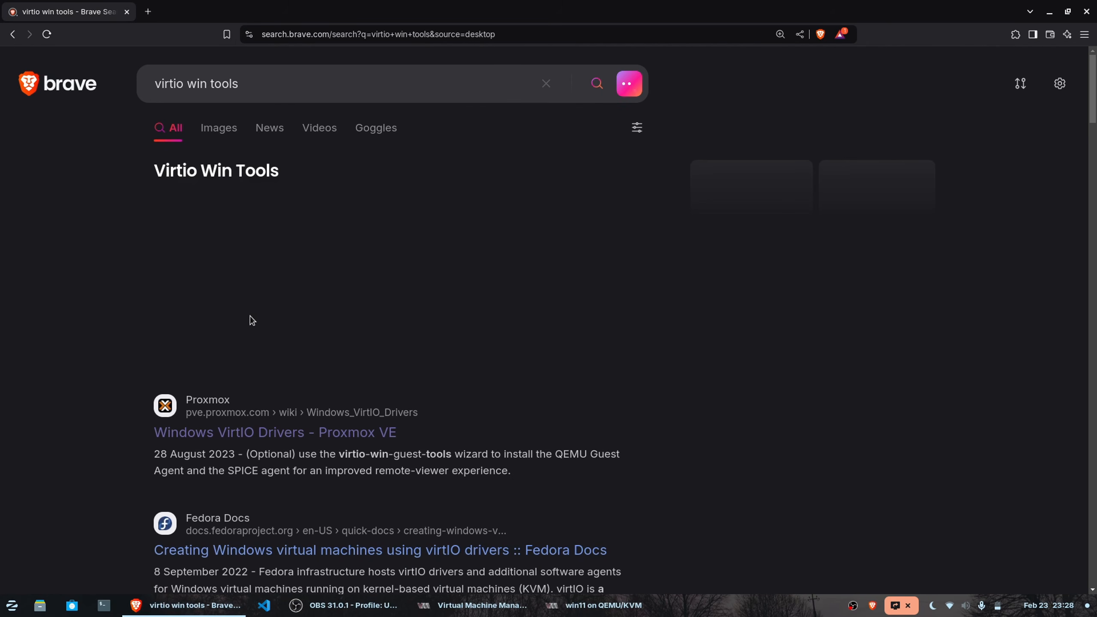
- Open the Proxmox Windows VirtIO Drivers page and save the latest stable virtio-win-0.1.266.iso to Downloads
{"action": "left_click", "coordinate": [264, 438]}
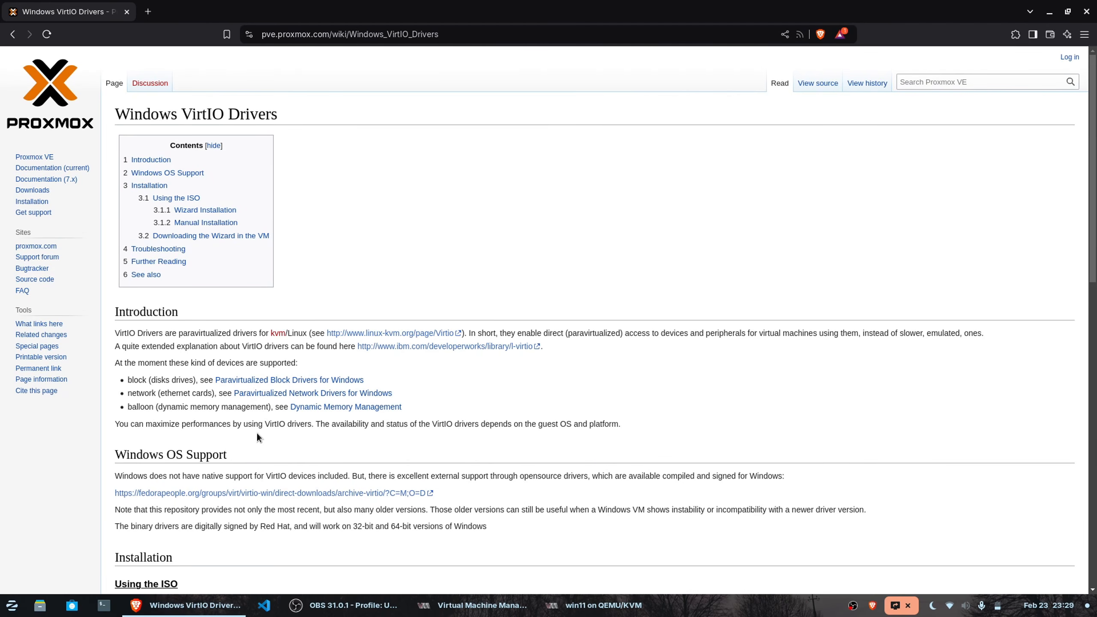
{"action": "scroll", "coordinate": [257, 434], "scroll_direction": "down", "scroll_amount": 9}
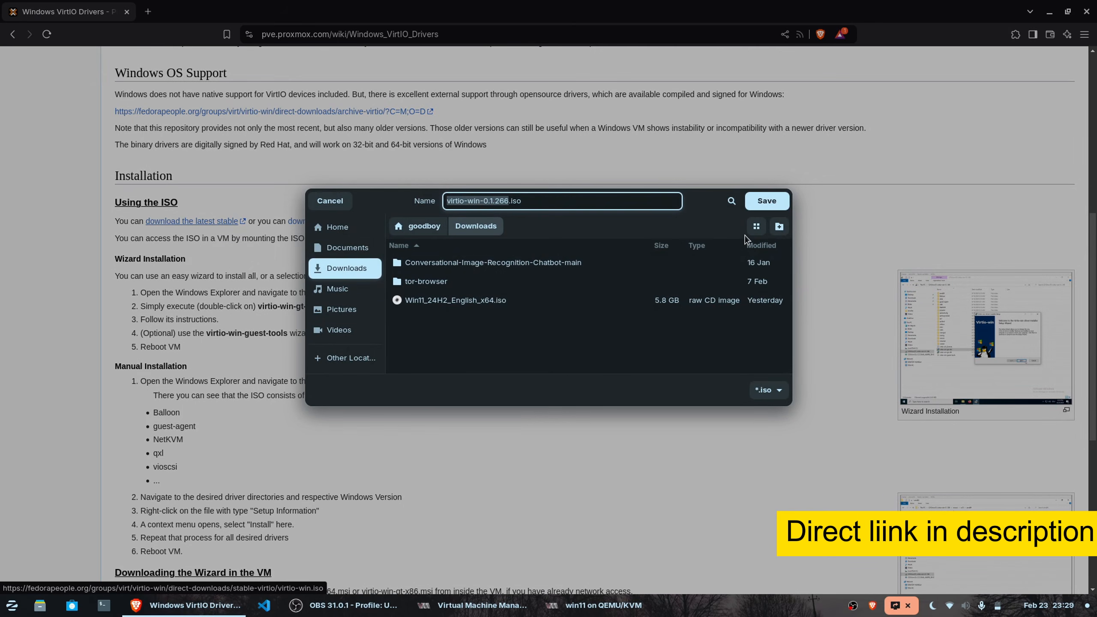
{"action": "left_click", "coordinate": [775, 201]}
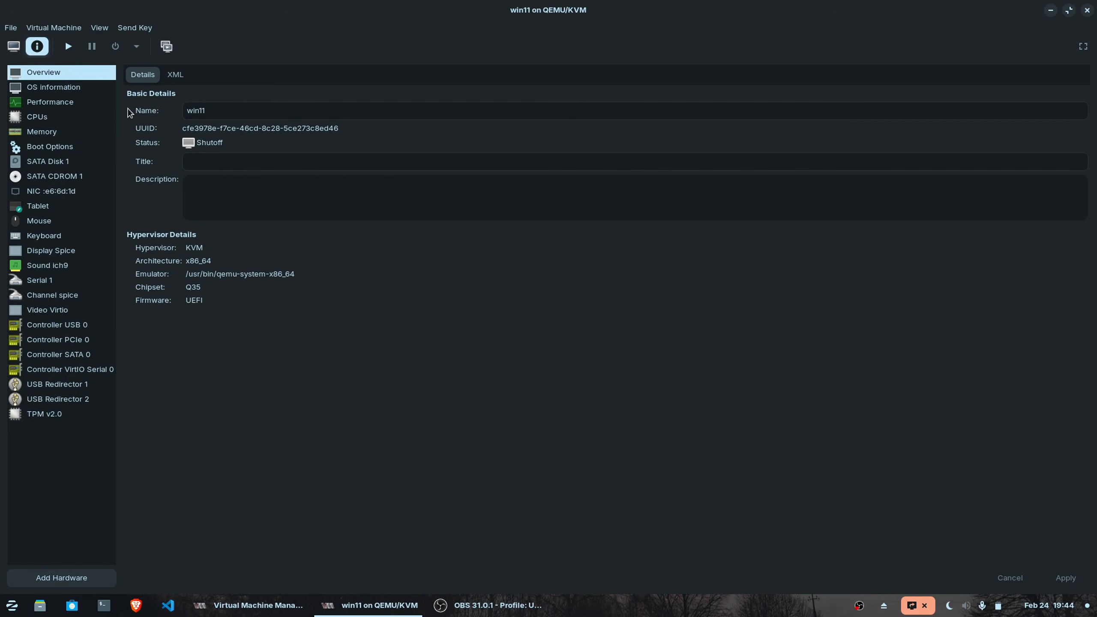
- Set the source of SATA CDROM 1 in the win11 virtual machine to virtio-win-0.1.266.iso from Downloads and apply it
{"action": "left_click", "coordinate": [45, 163]}
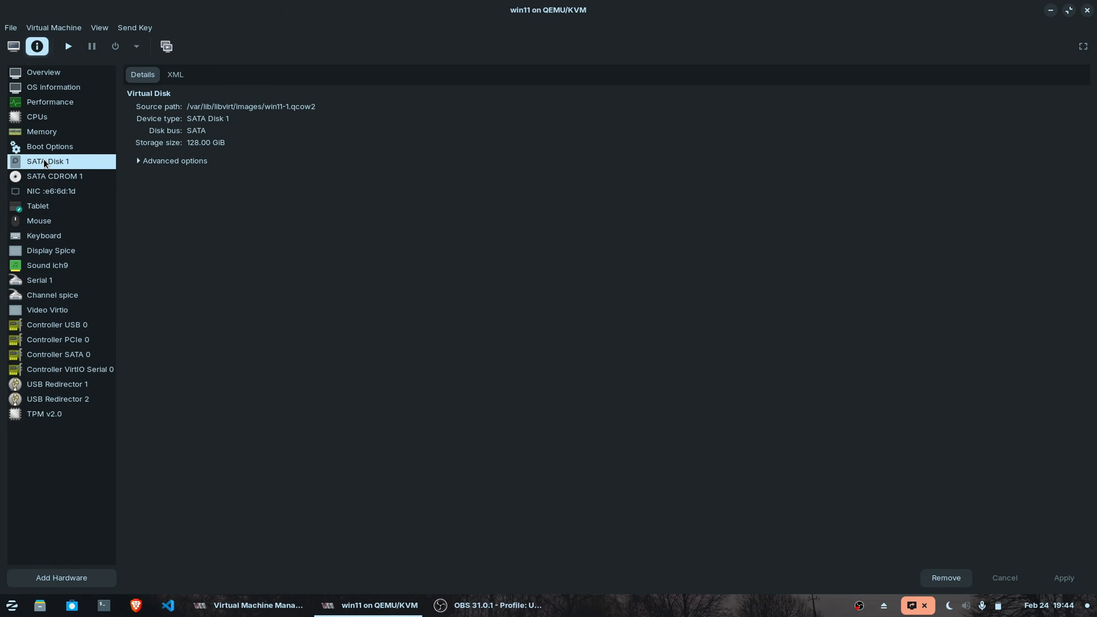
{"action": "left_click", "coordinate": [64, 178]}
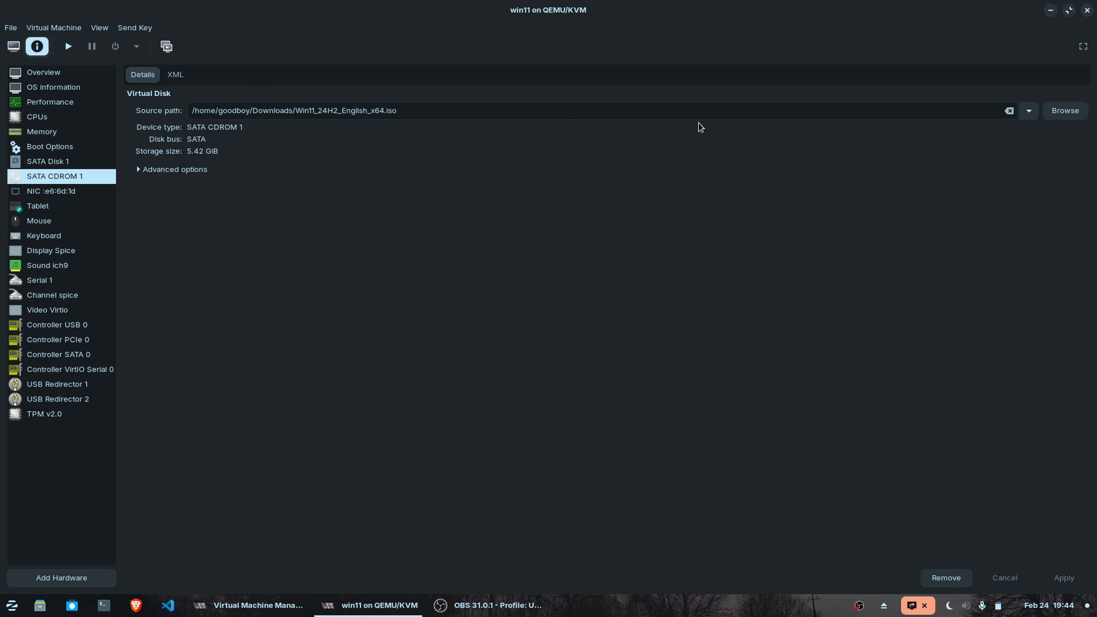
{"action": "left_click", "coordinate": [1063, 113]}
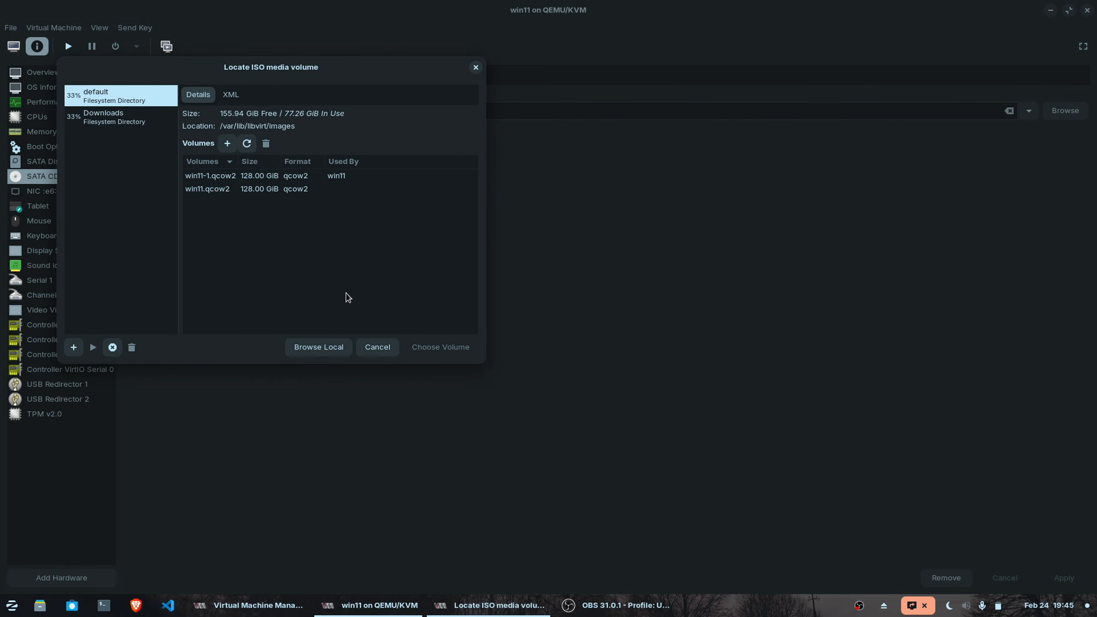
{"action": "left_click", "coordinate": [310, 345]}
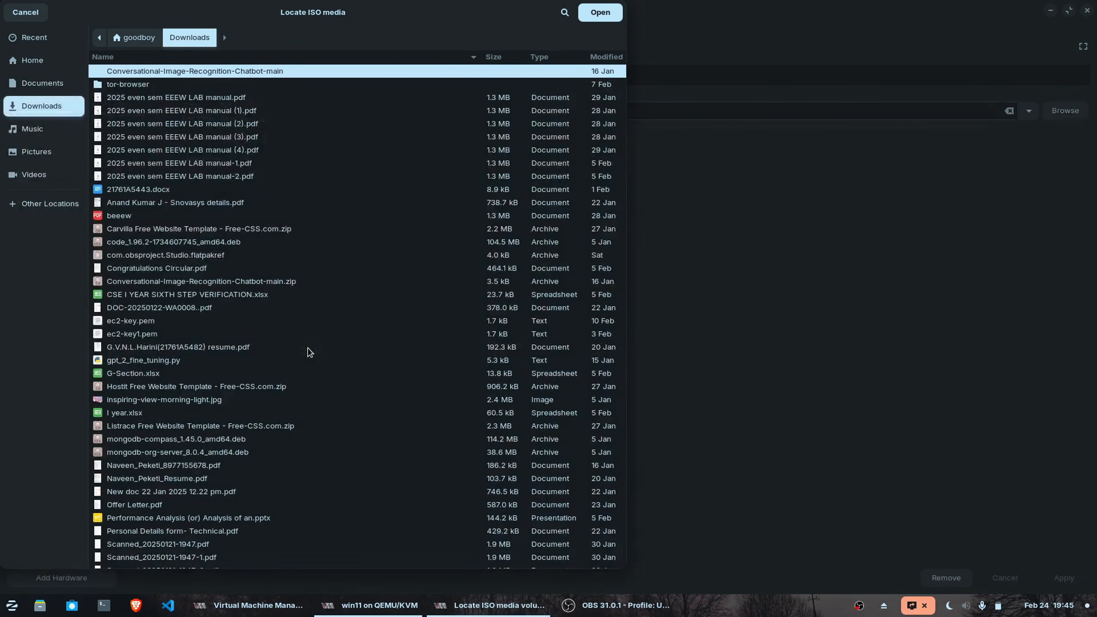
{"action": "type", "text": "vir"}
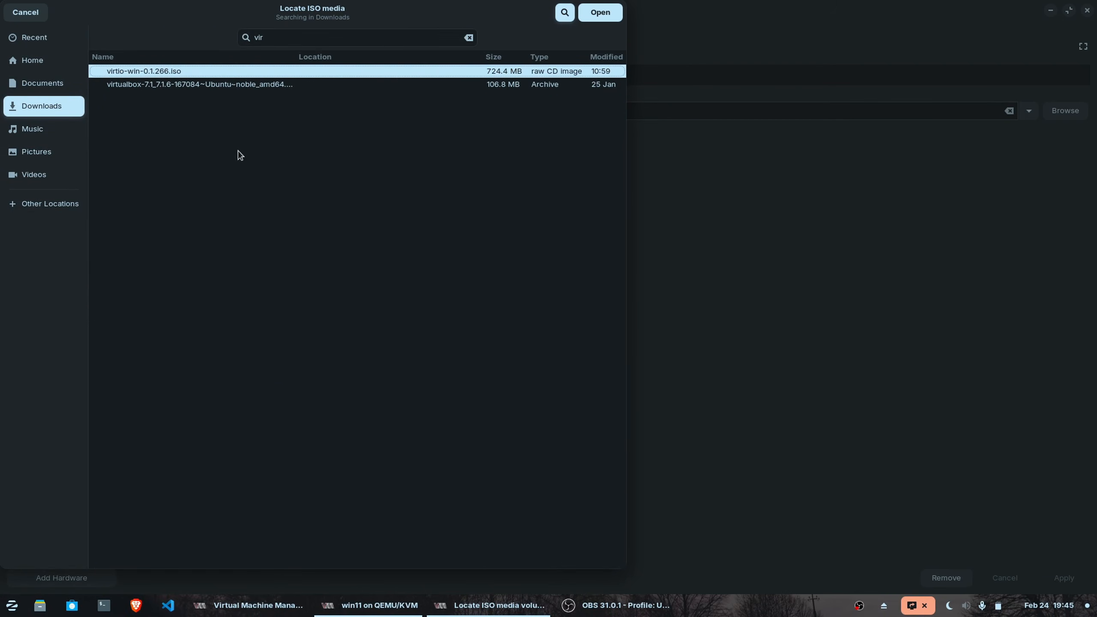
{"action": "double_click", "coordinate": [178, 72]}
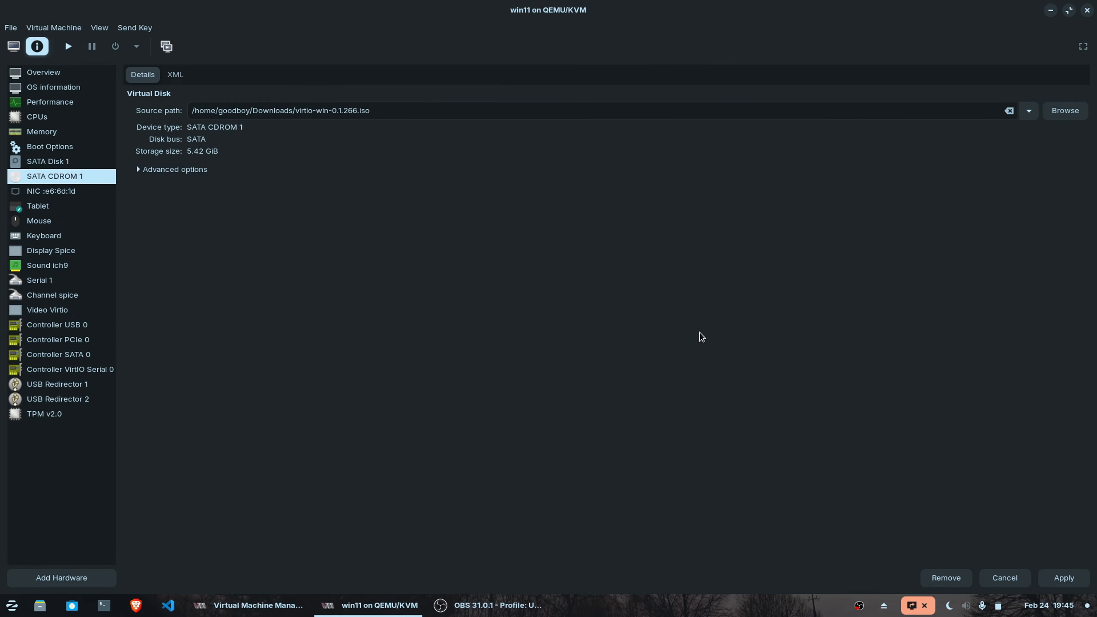
{"action": "left_click", "coordinate": [1055, 578]}
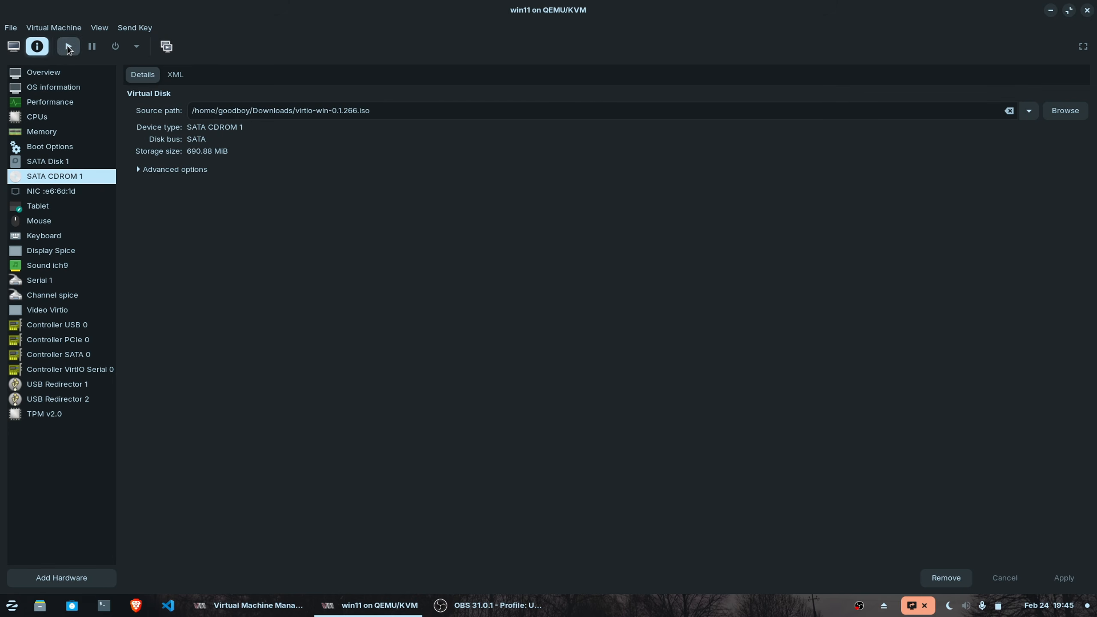
- Start the win11 virtual machine, show its console and open the virtio-win-0.1.266 CD drive in File Explorer
{"action": "left_click", "coordinate": [67, 46]}
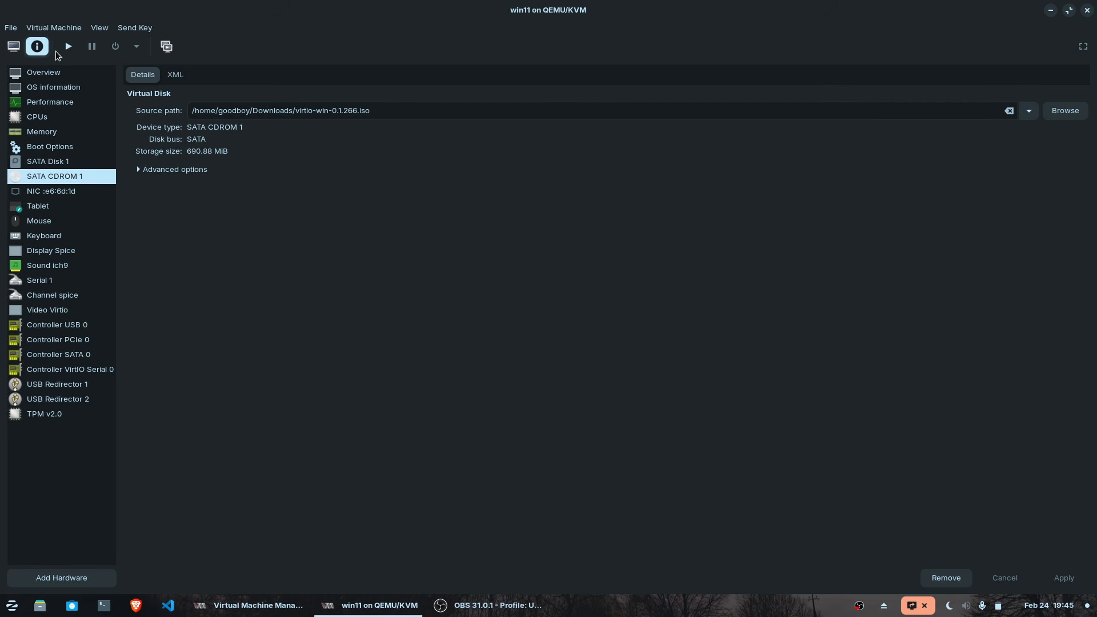
{"action": "left_click", "coordinate": [14, 46]}
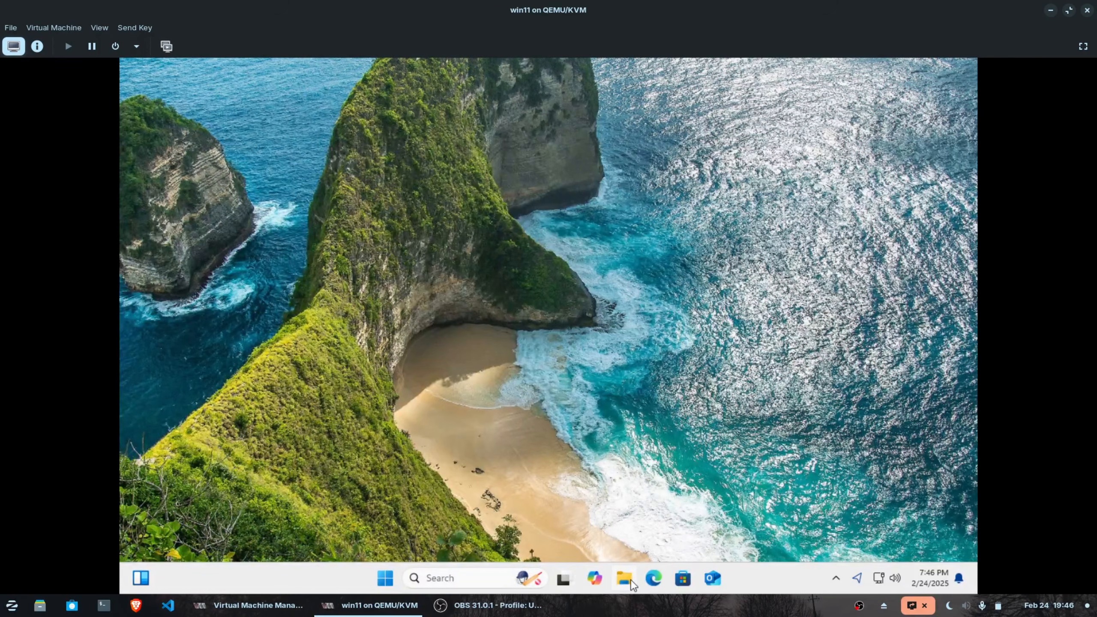
{"action": "left_click", "coordinate": [624, 578]}
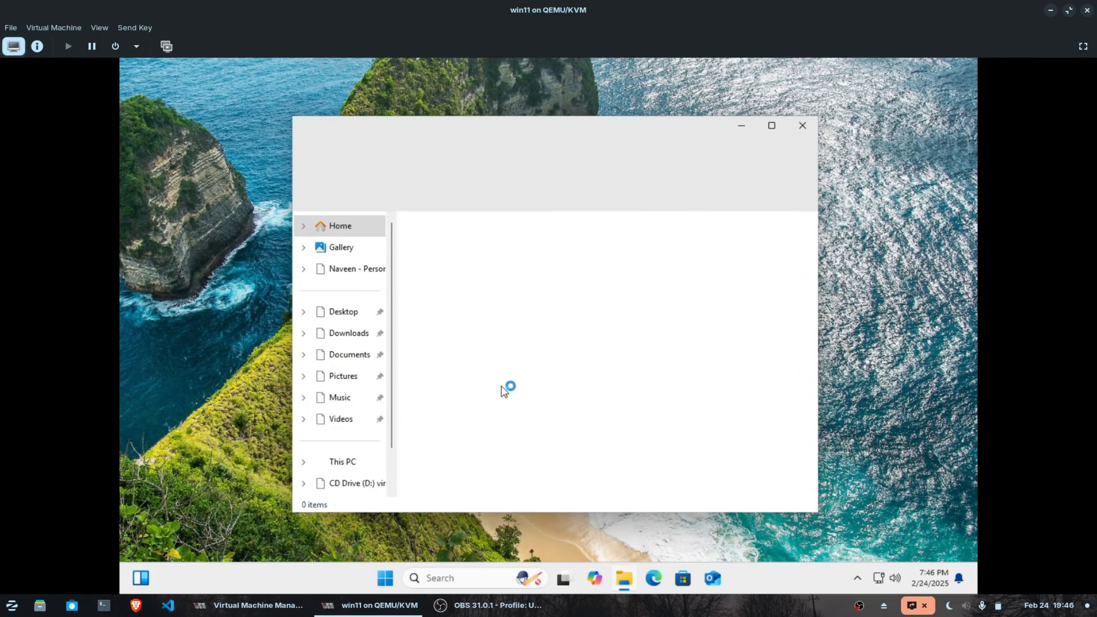
{"action": "left_click", "coordinate": [351, 461]}
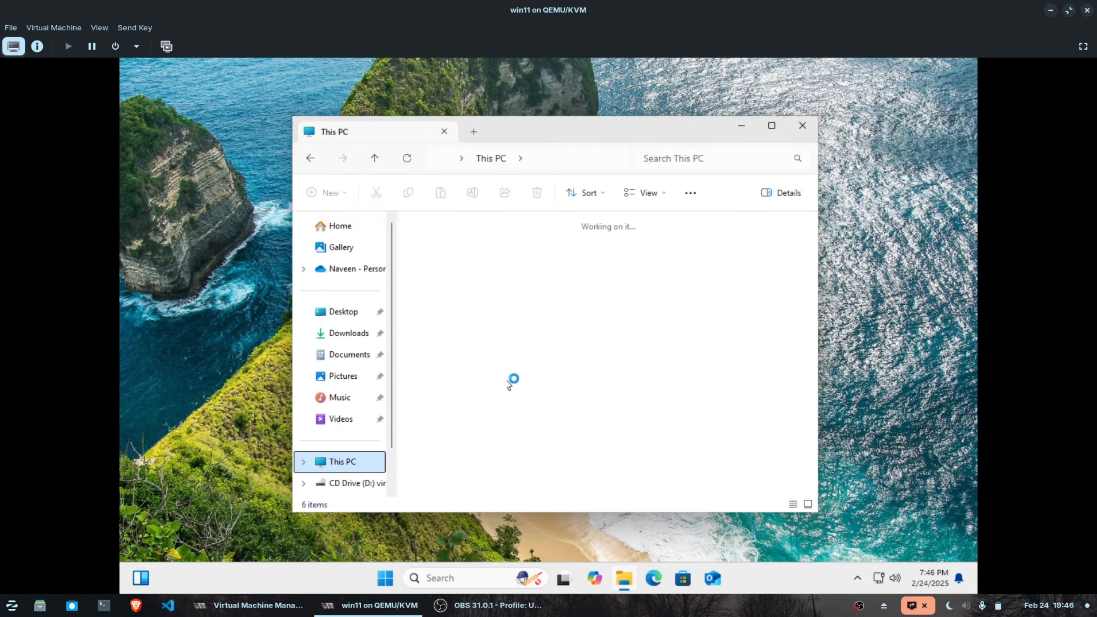
{"action": "double_click", "coordinate": [667, 254]}
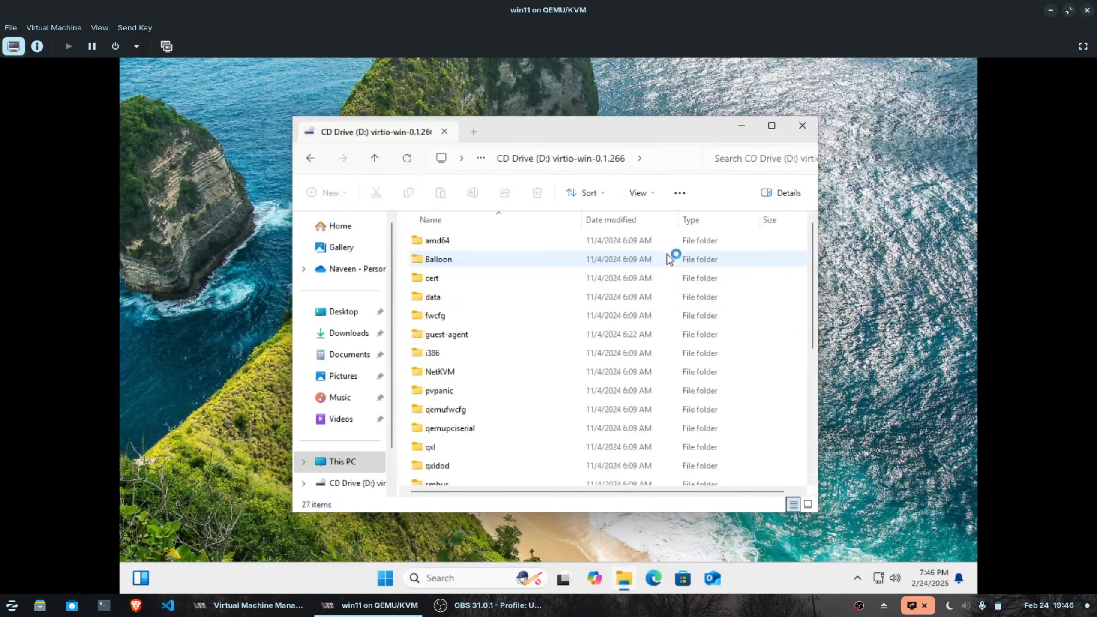
{"action": "scroll", "coordinate": [497, 360], "scroll_direction": "down", "scroll_amount": 5}
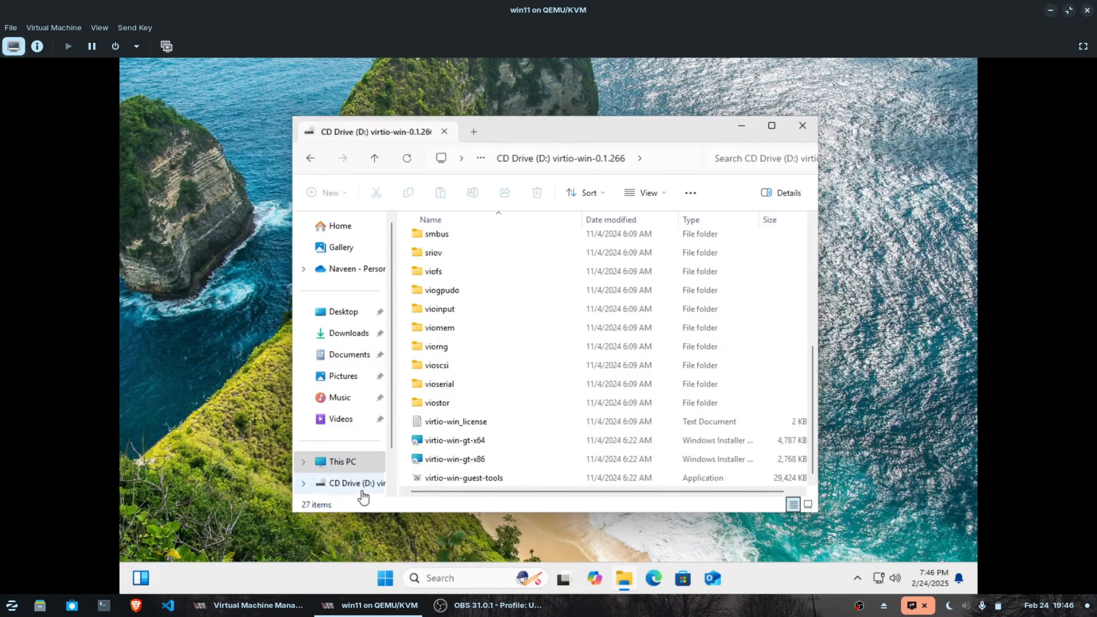
- Check the Windows system type in the device specifications on the System About page of Settings, and close Settings
{"action": "left_click", "coordinate": [392, 580]}
{"action": "type", "text": "se"}
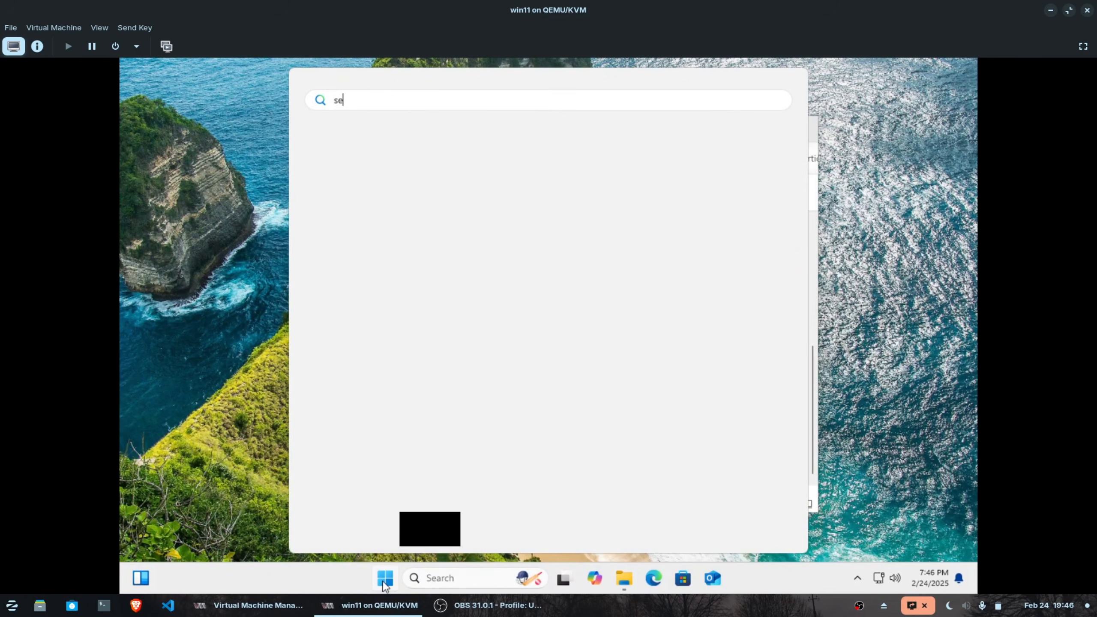
{"action": "type", "text": "ttings"}
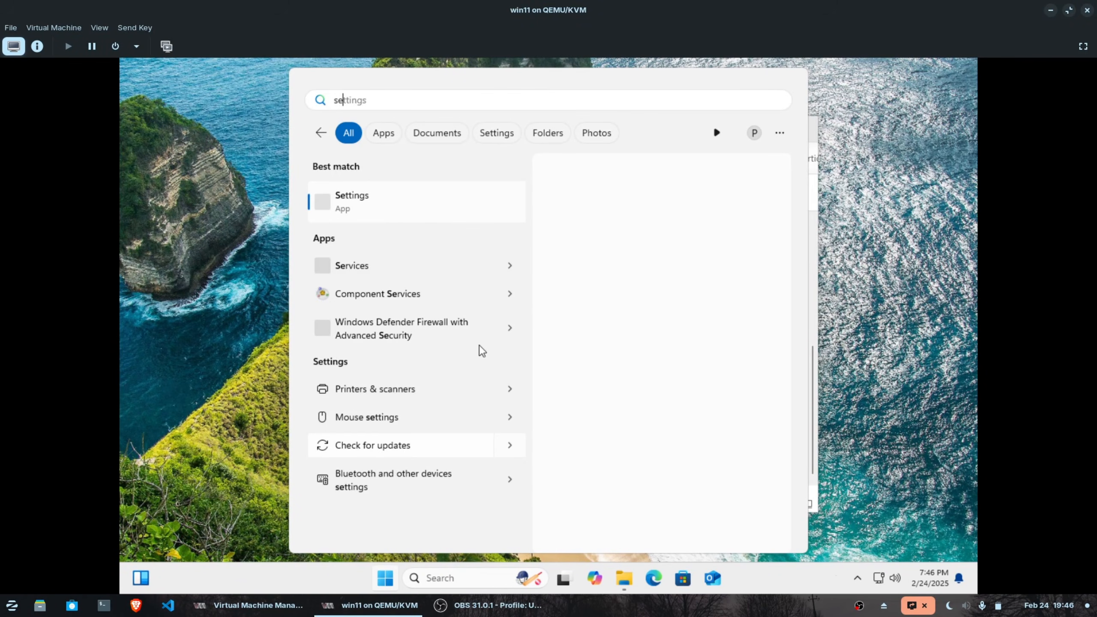
{"action": "left_click", "coordinate": [458, 208]}
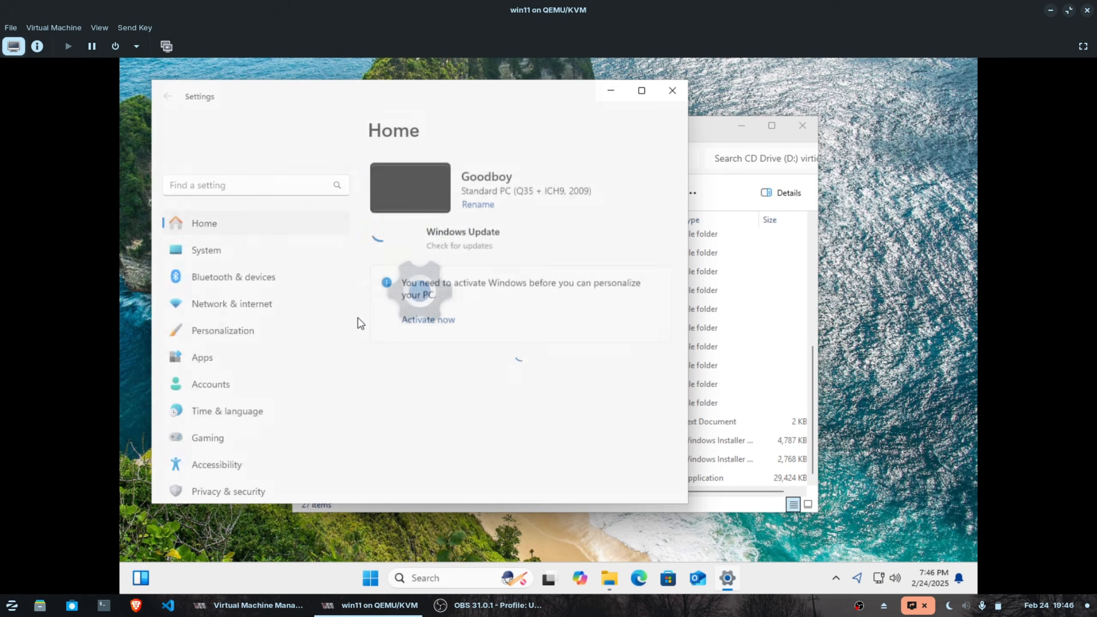
{"action": "left_click", "coordinate": [231, 243]}
{"action": "scroll", "coordinate": [416, 307], "scroll_direction": "down", "scroll_amount": 10}
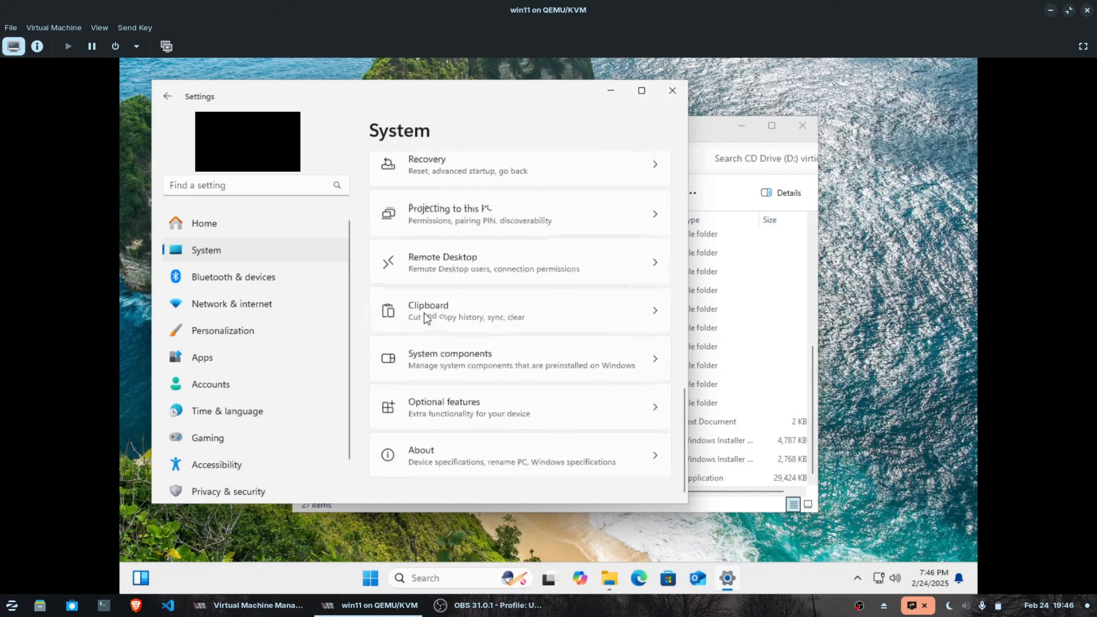
{"action": "left_click", "coordinate": [415, 453]}
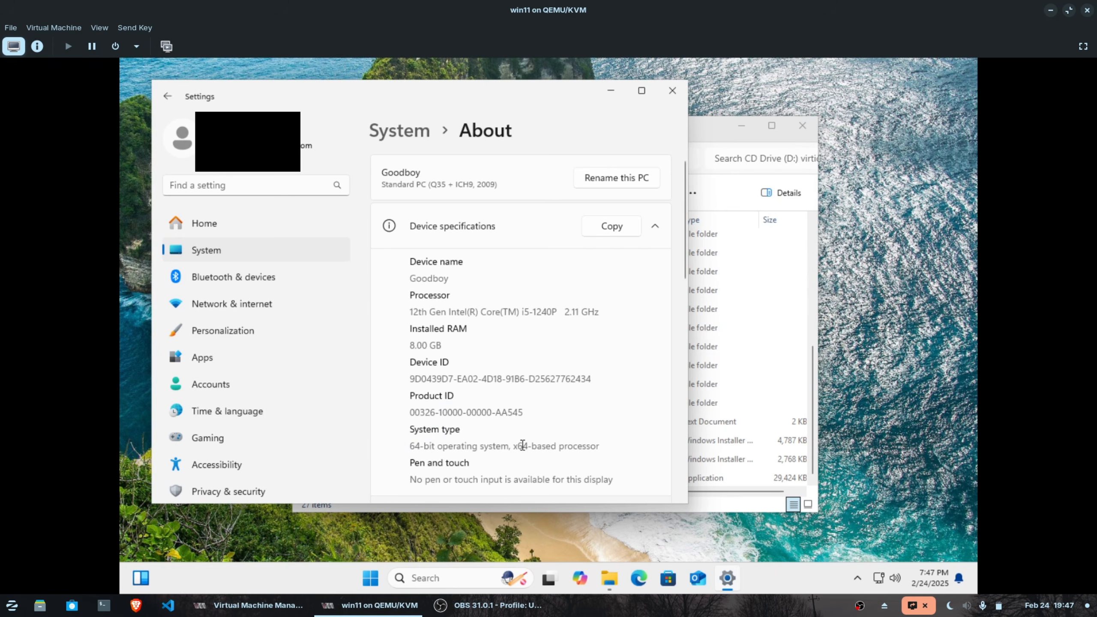
{"action": "left_click", "coordinate": [595, 181]}
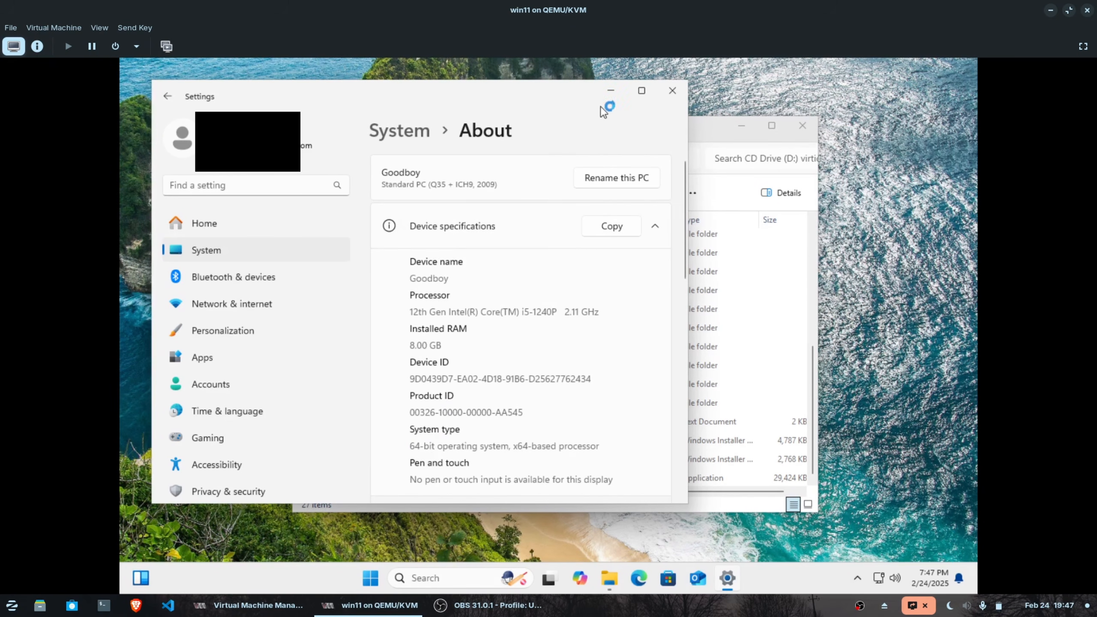
{"action": "left_click", "coordinate": [672, 90]}
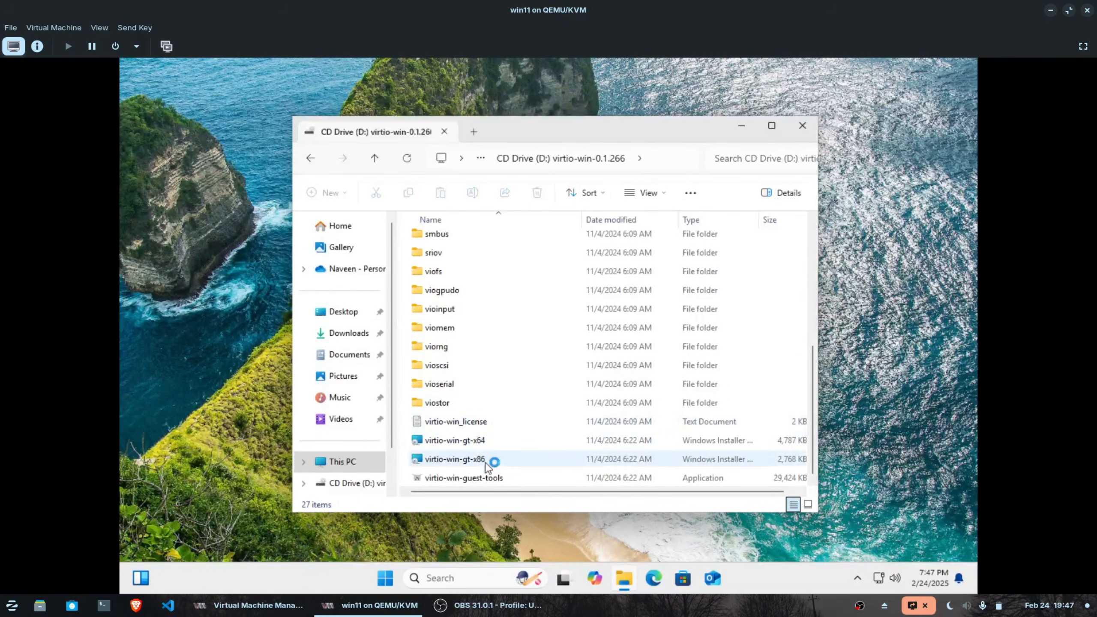
- Install the VirtIO drivers from virtio-win-gt-x64 with default options, accept the license, allow the installer's changes, and close File Explorer
{"action": "left_click", "coordinate": [494, 444]}
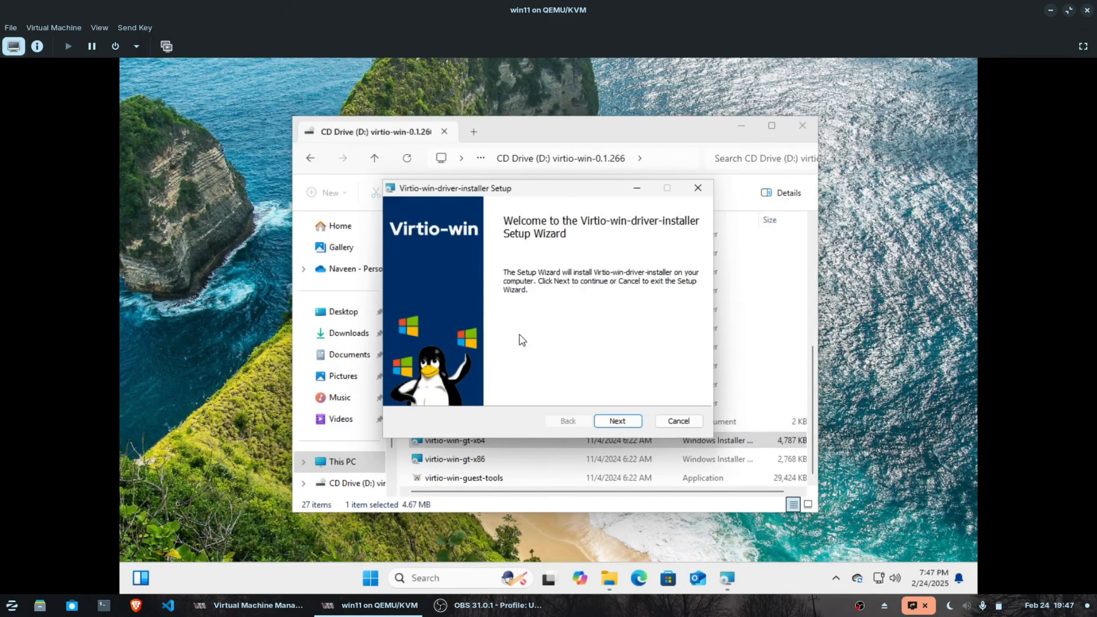
{"action": "left_click", "coordinate": [614, 415]}
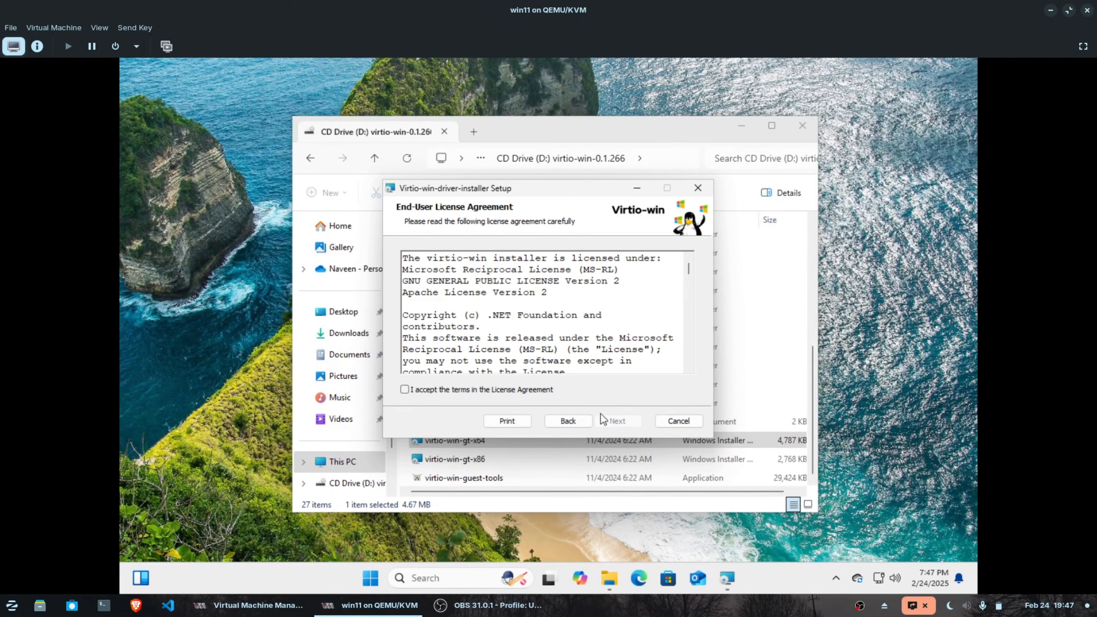
{"action": "left_click", "coordinate": [404, 390]}
{"action": "left_click", "coordinate": [617, 421]}
{"action": "left_click", "coordinate": [617, 420]}
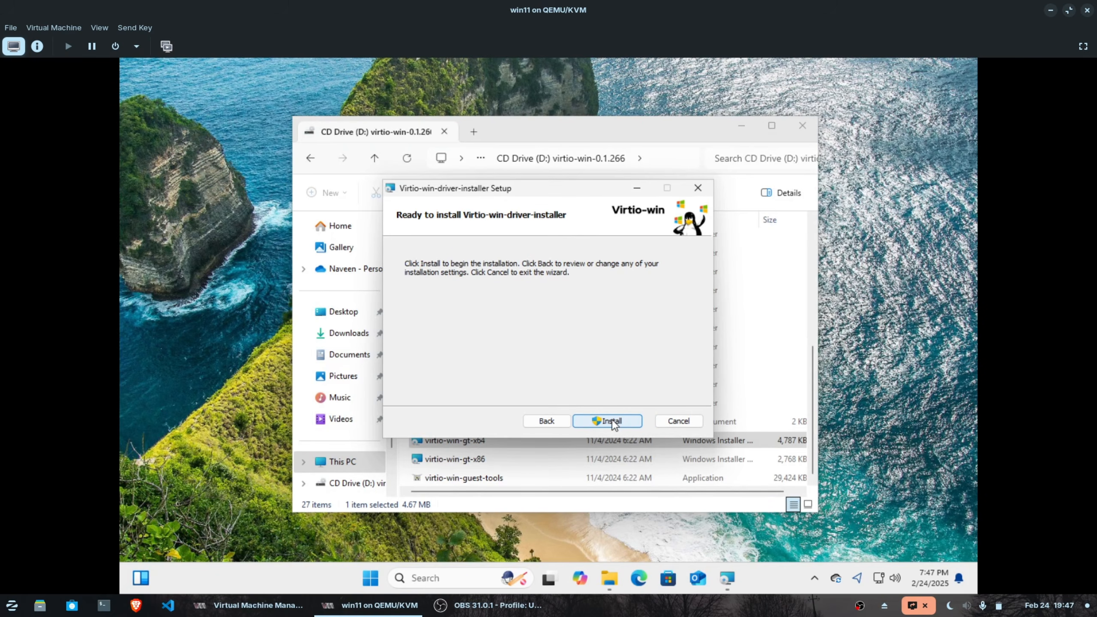
{"action": "left_click", "coordinate": [612, 422]}
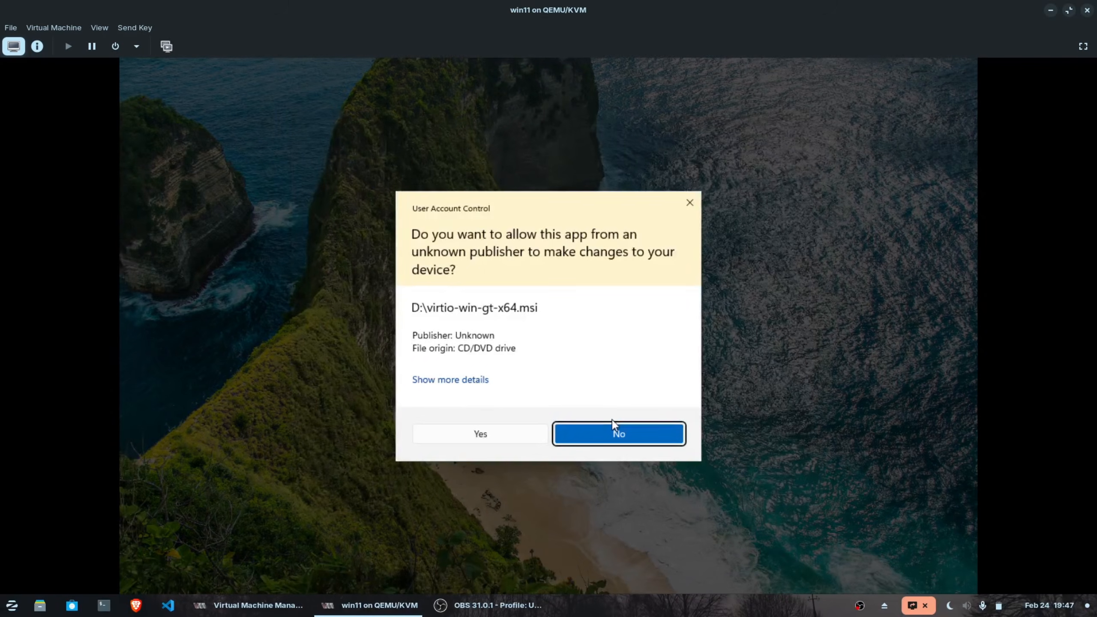
{"action": "left_click", "coordinate": [472, 434]}
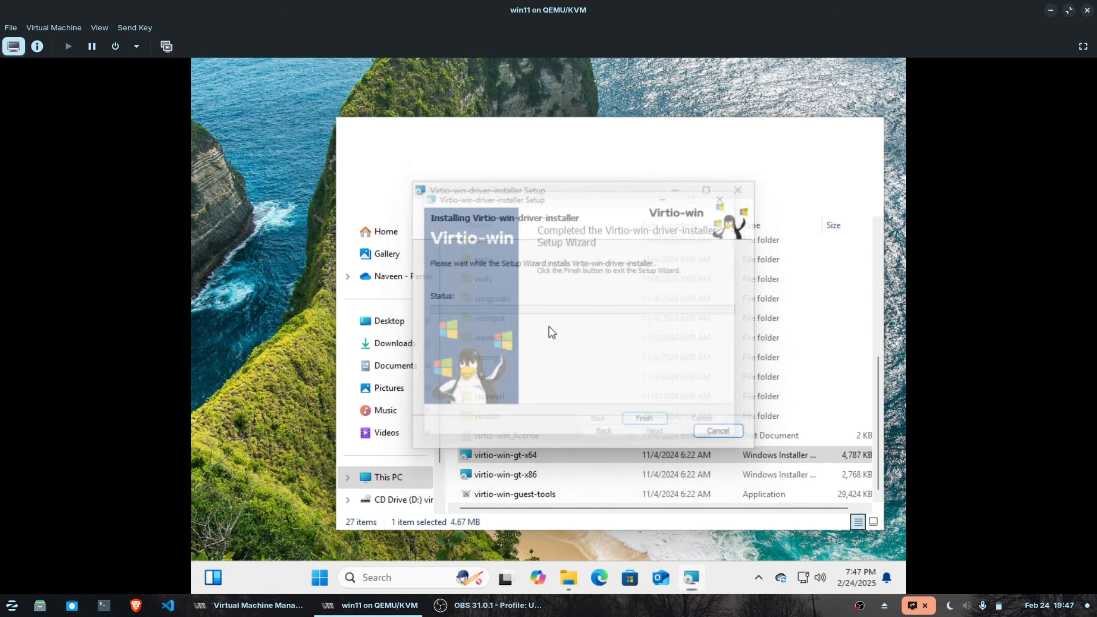
{"action": "left_click", "coordinate": [655, 432]}
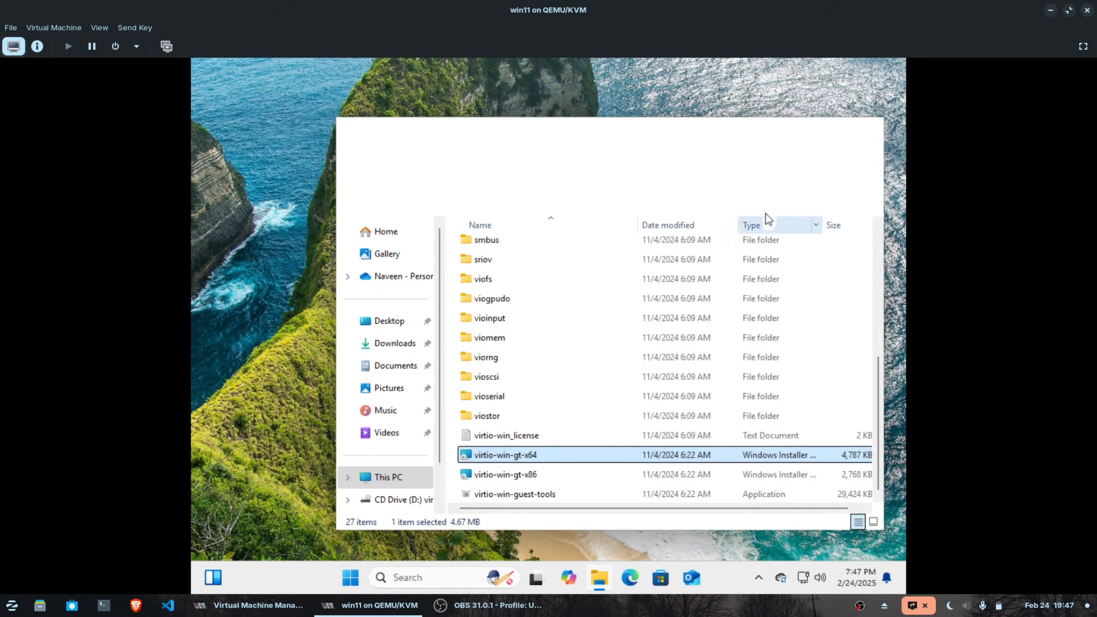
{"action": "left_click", "coordinate": [873, 125]}
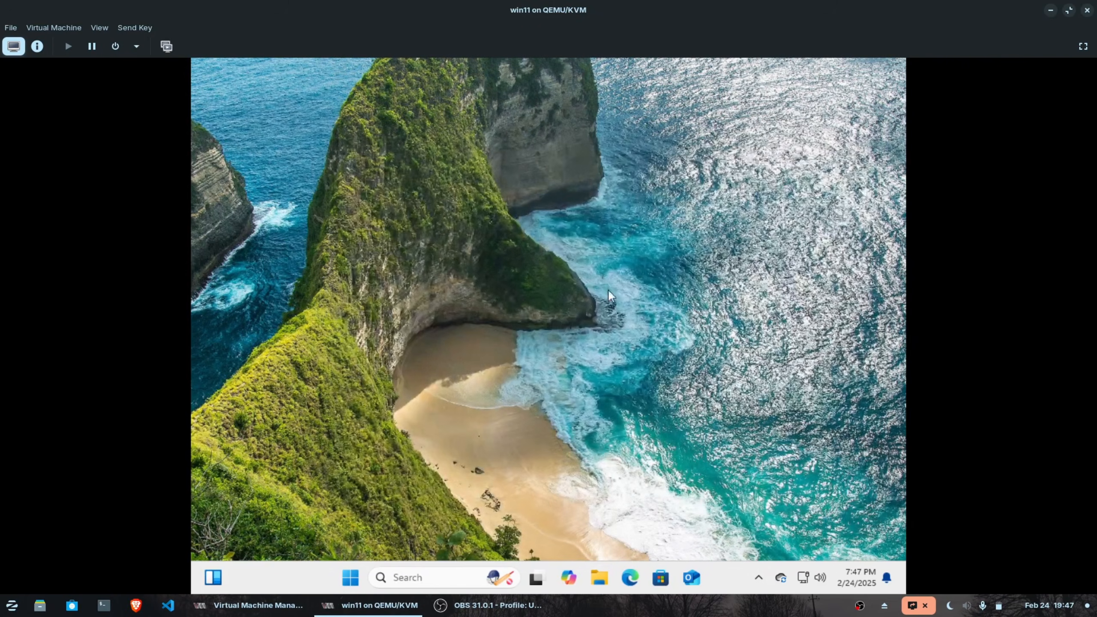
- Restart Windows in the win11 virtual machine
{"action": "left_click", "coordinate": [348, 574]}
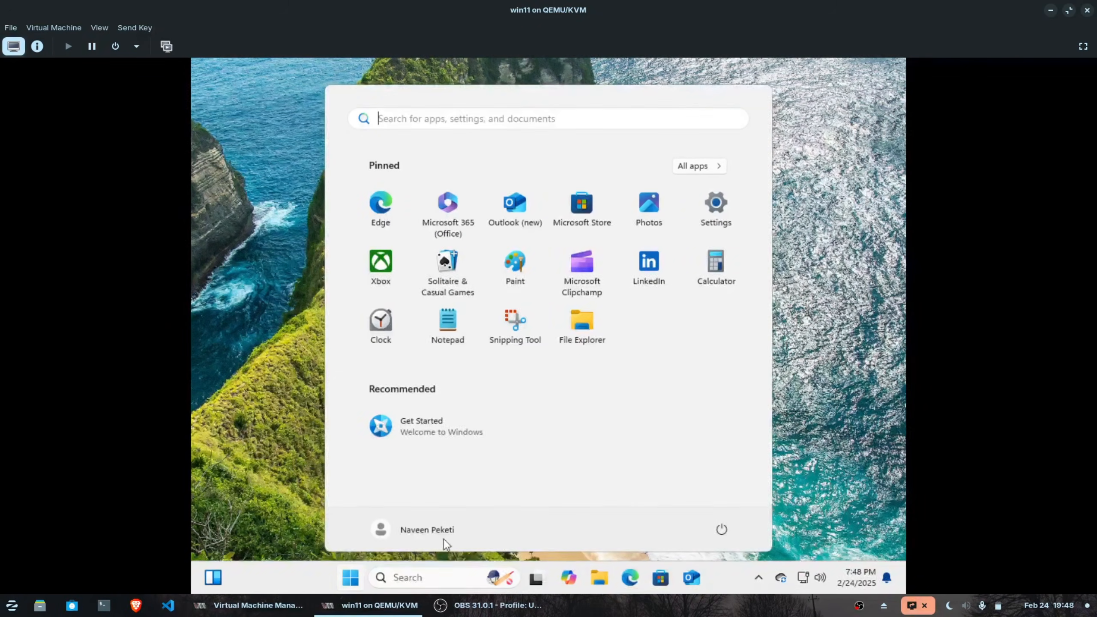
{"action": "left_click", "coordinate": [721, 529]}
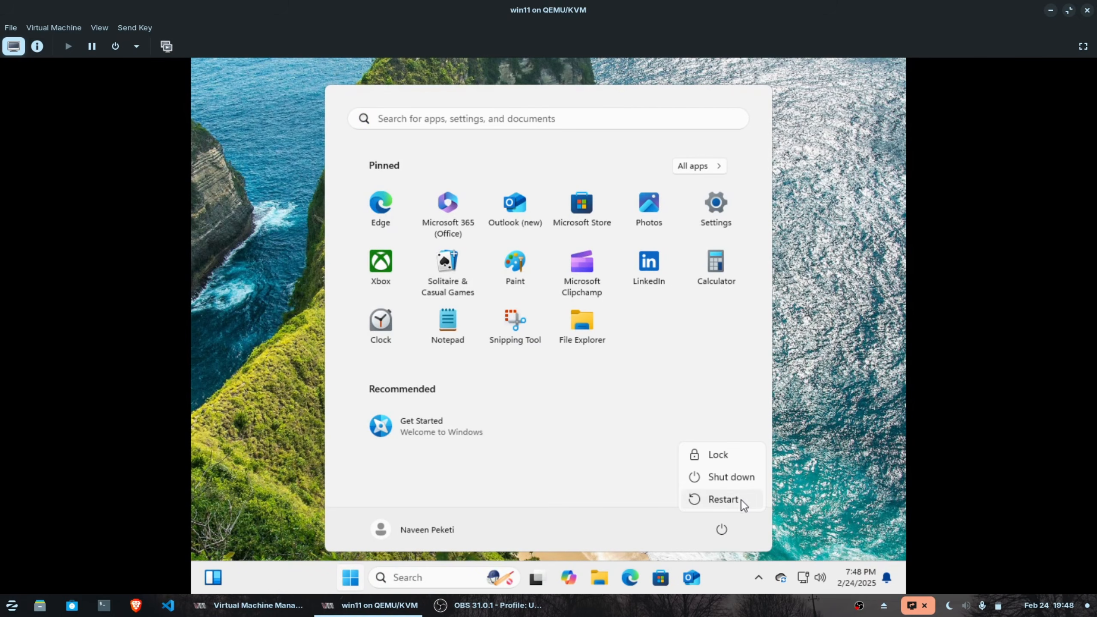
{"action": "left_click", "coordinate": [741, 497]}
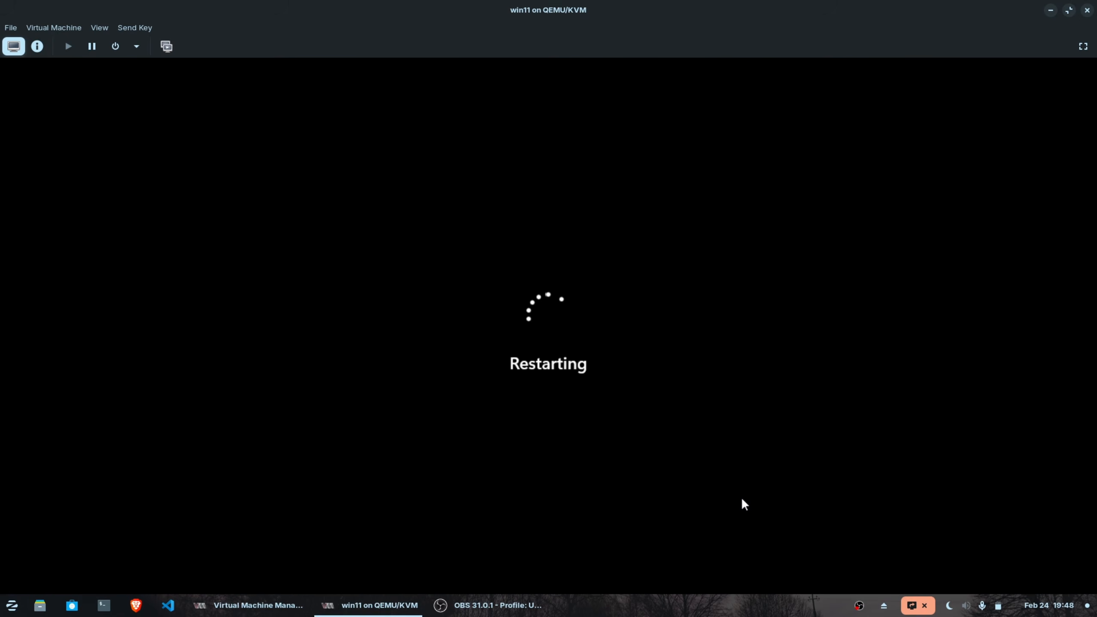
- Set the Windows display resolution to 1920 × 1200 in the Display settings, keep the changes, and close Settings
{"action": "left_click", "coordinate": [368, 583]}
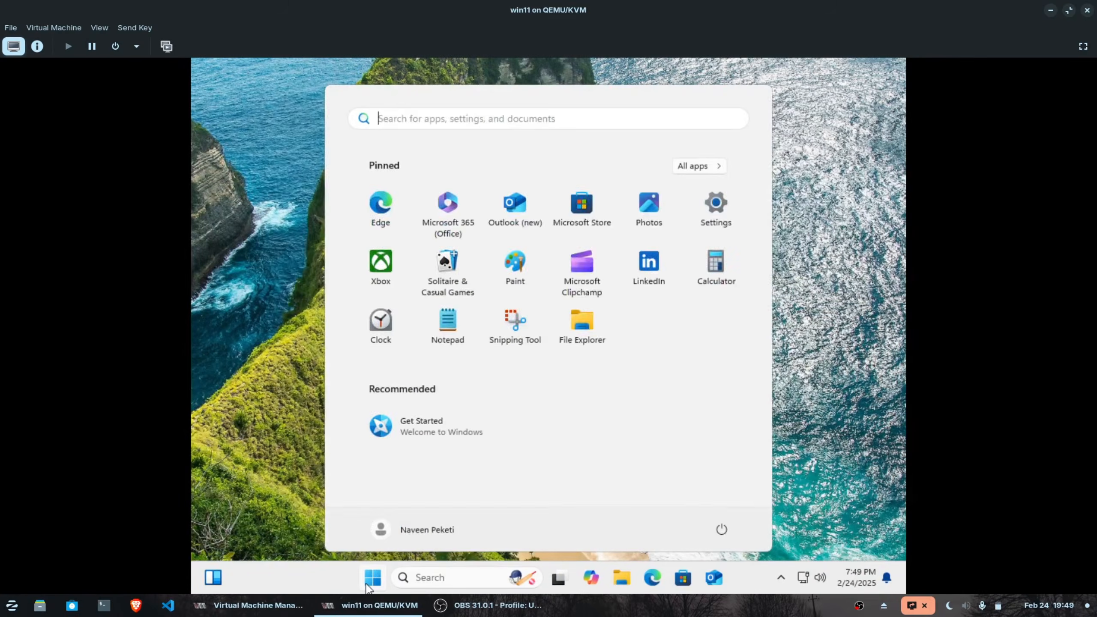
{"action": "type", "text": "set"}
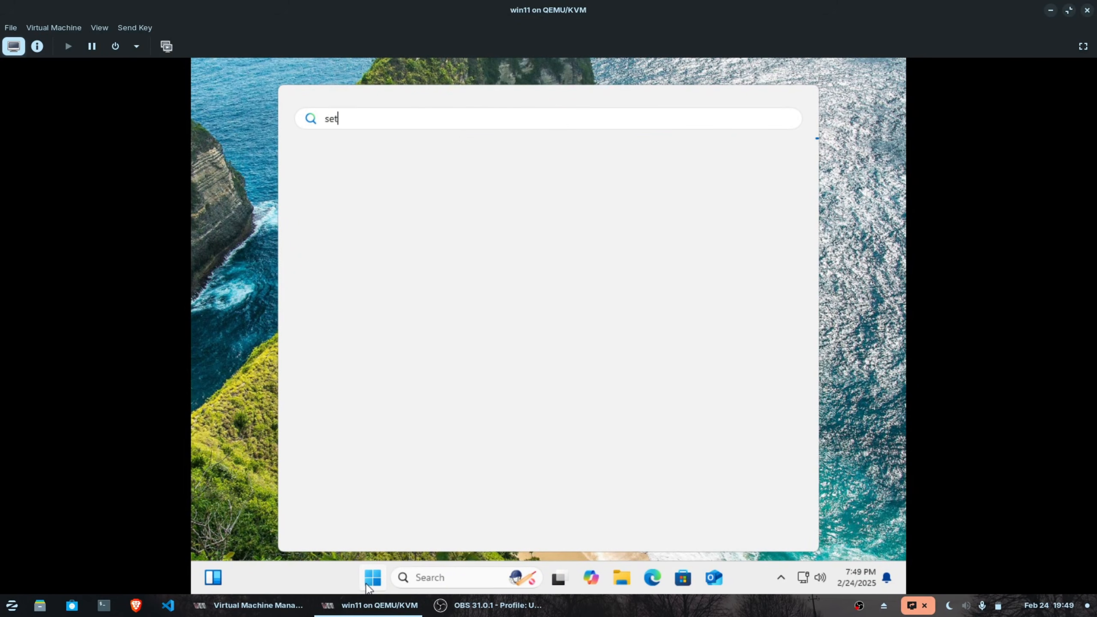
{"action": "type", "text": "tings"}
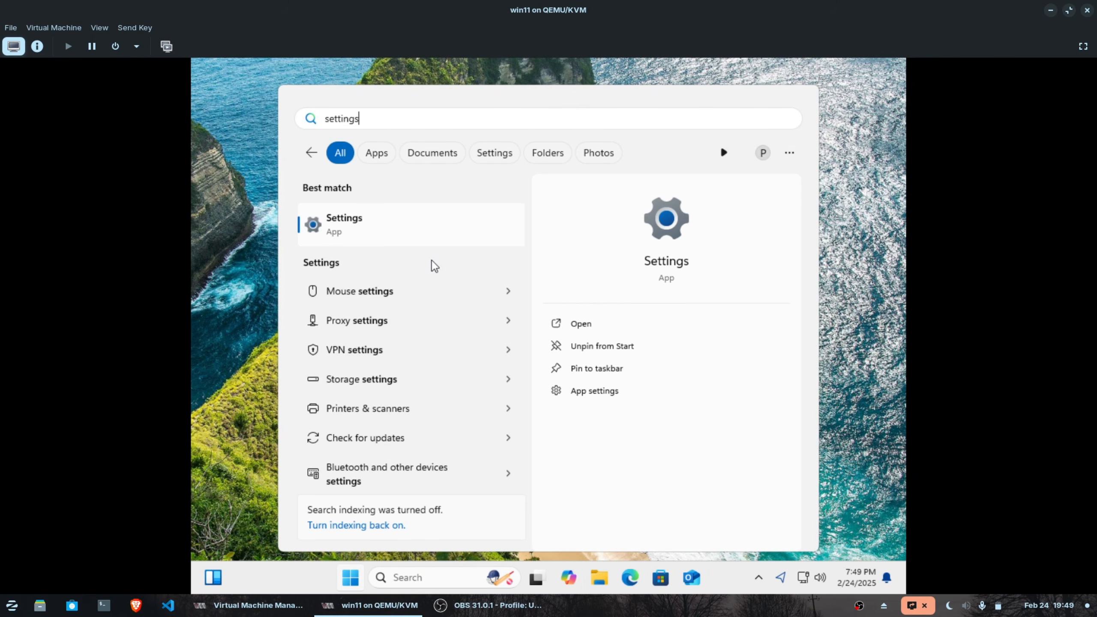
{"action": "left_click", "coordinate": [590, 324]}
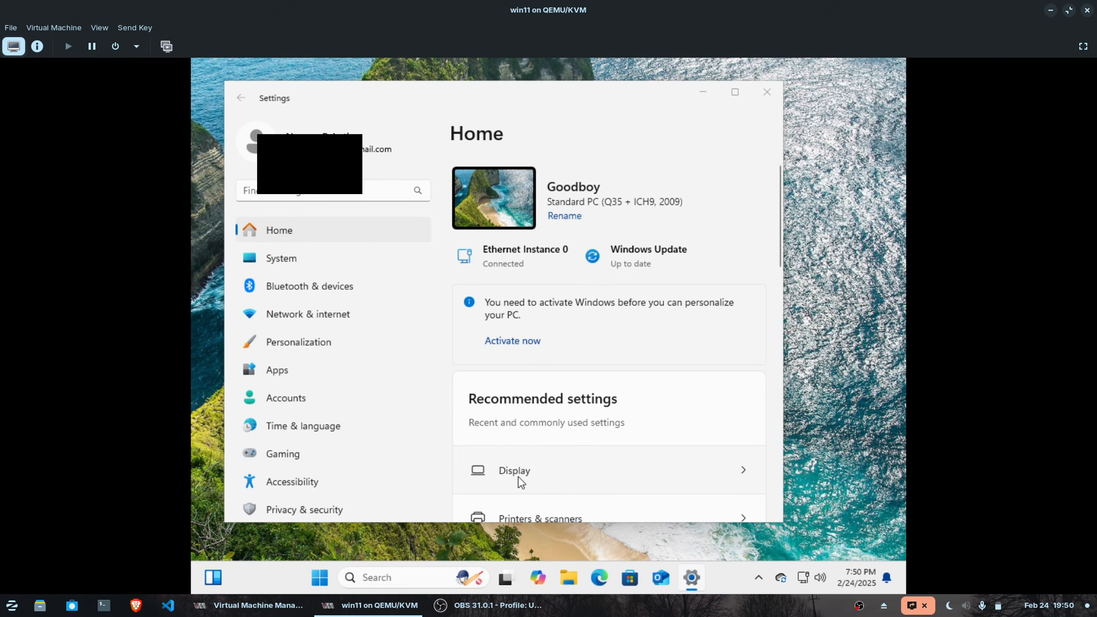
{"action": "left_click", "coordinate": [518, 477]}
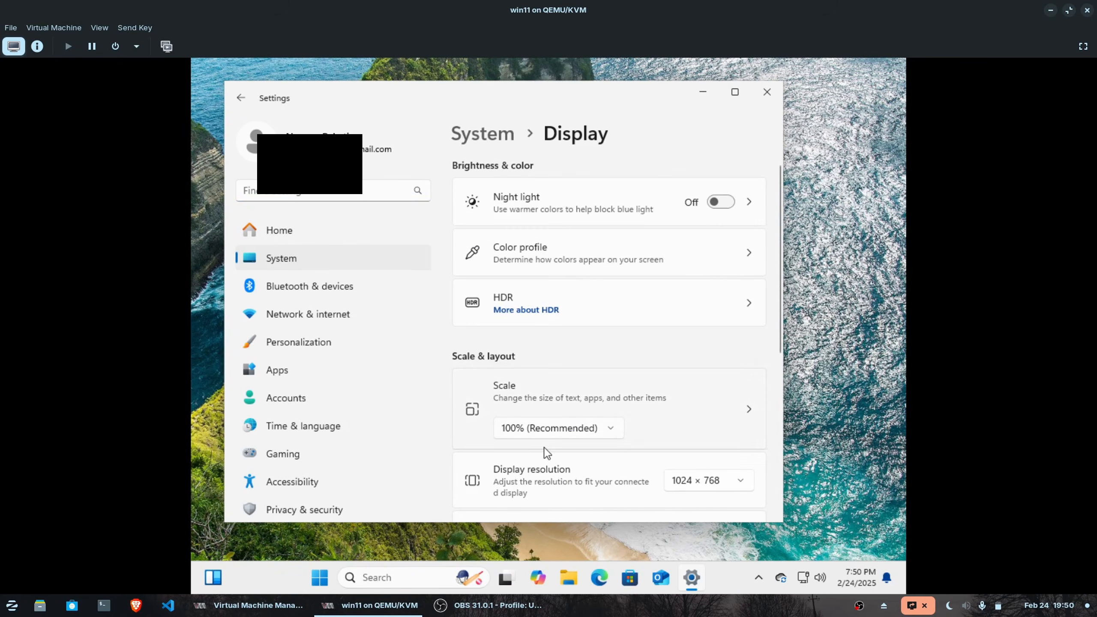
{"action": "scroll", "coordinate": [614, 443], "scroll_direction": "down", "scroll_amount": 5}
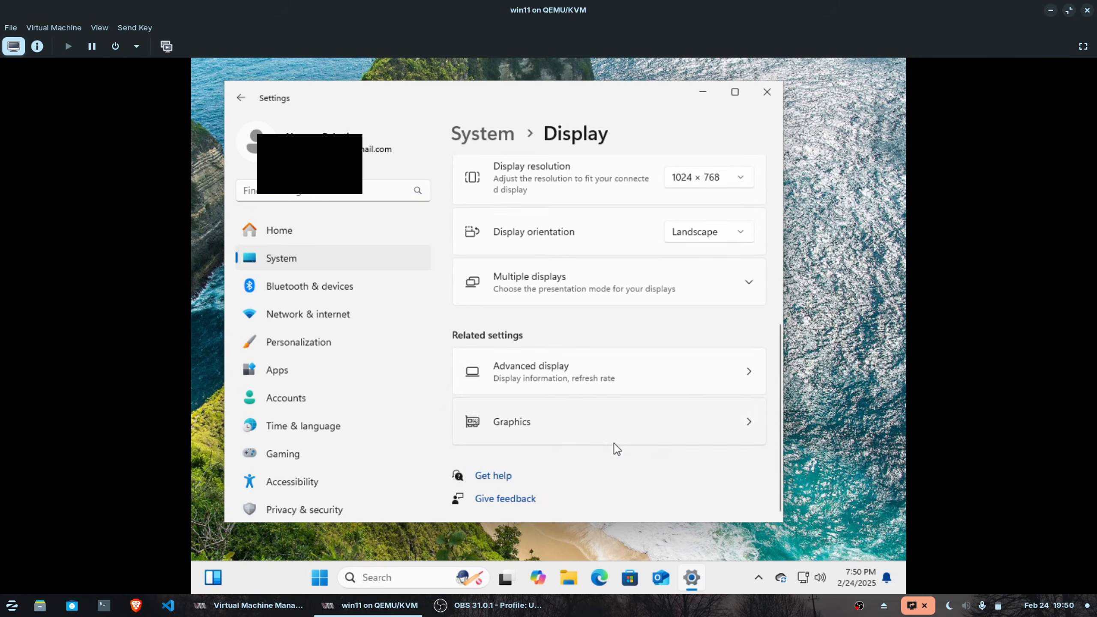
{"action": "scroll", "coordinate": [614, 443], "scroll_direction": "up", "scroll_amount": 5}
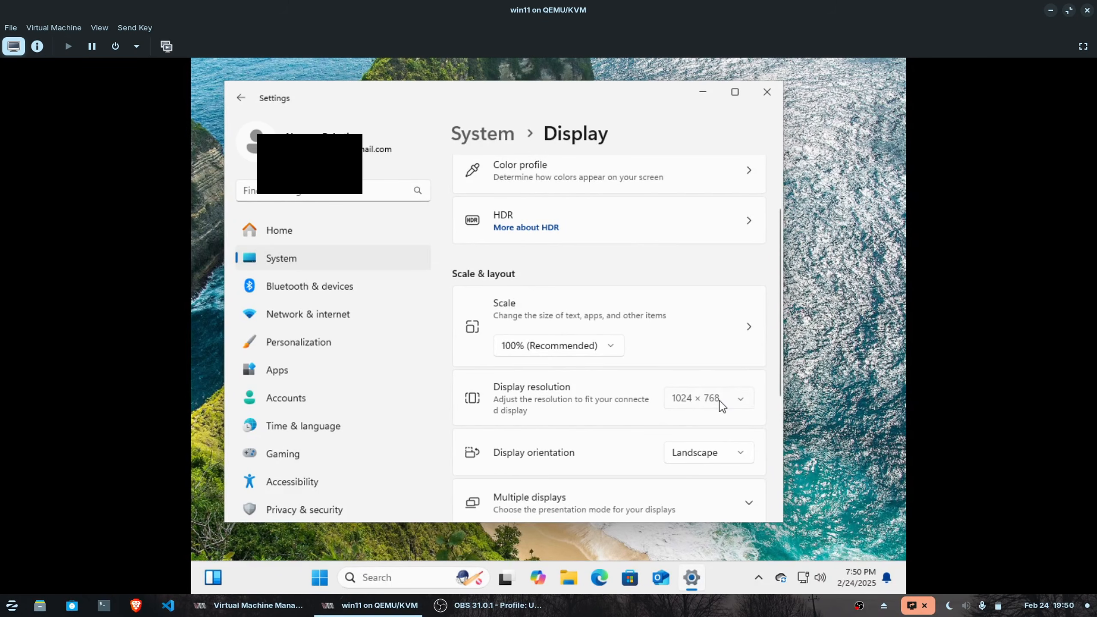
{"action": "left_click", "coordinate": [719, 401]}
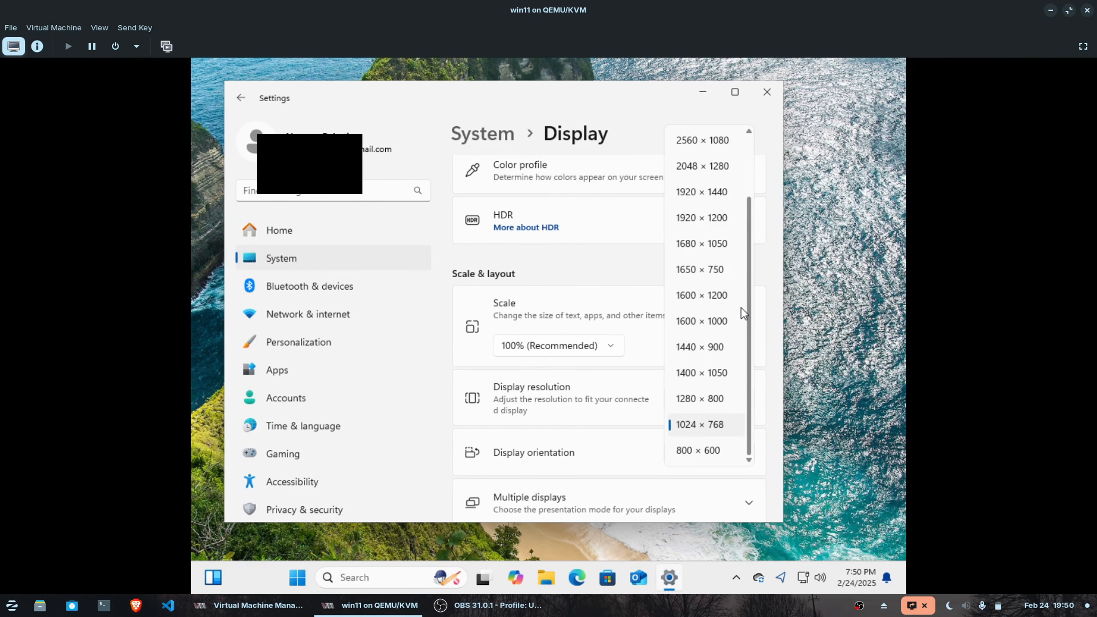
{"action": "left_click", "coordinate": [703, 218]}
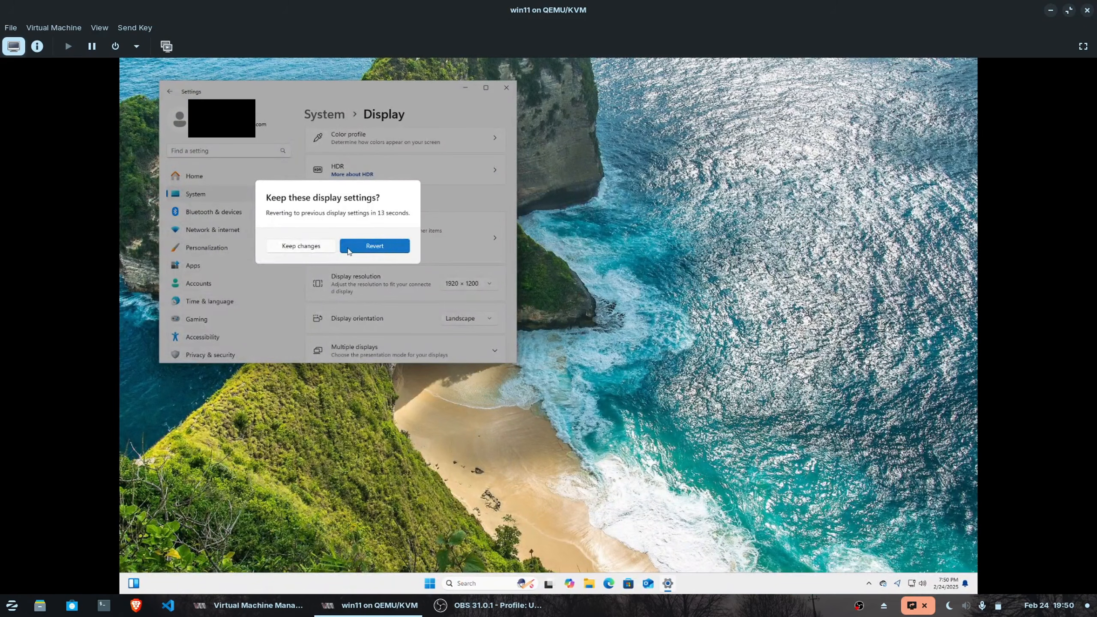
{"action": "left_click", "coordinate": [317, 249]}
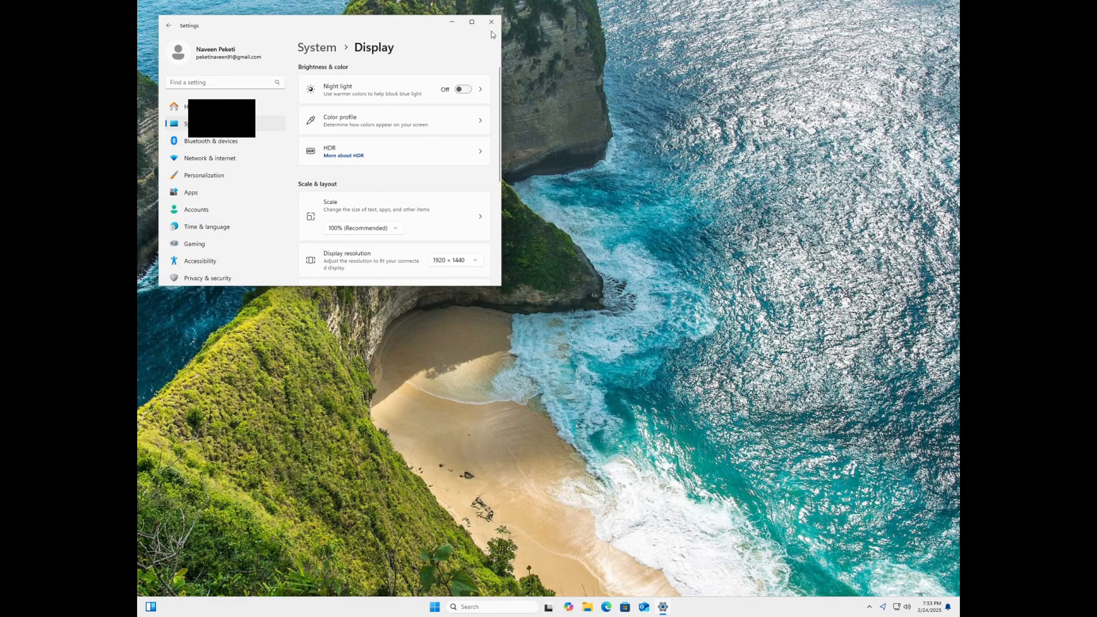
{"action": "left_click", "coordinate": [491, 22]}
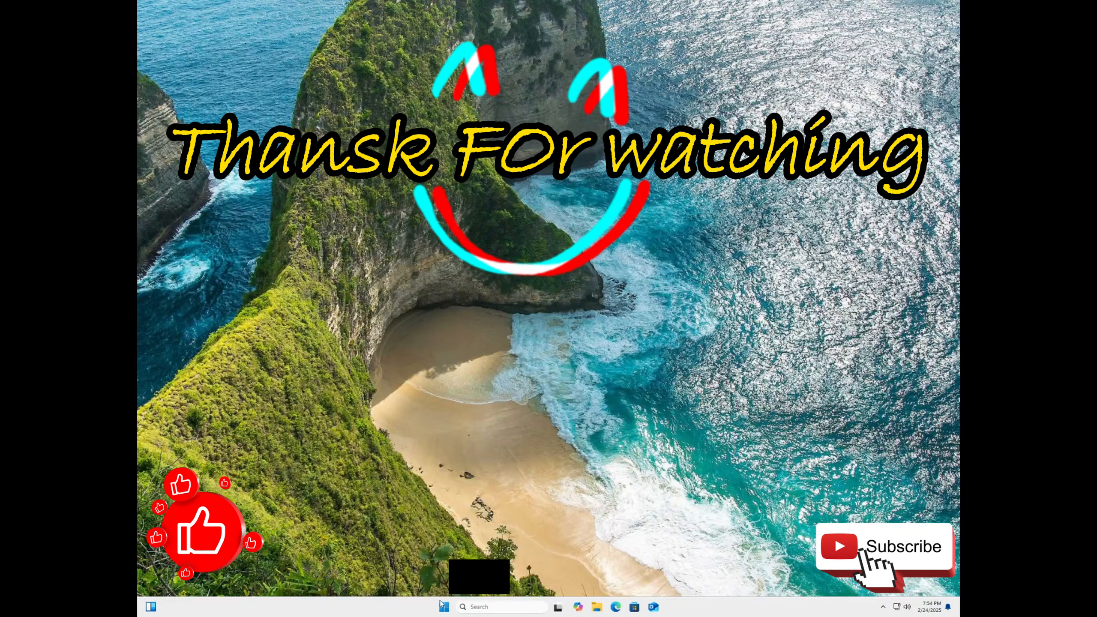
{"action": "left_click", "coordinate": [449, 610]}
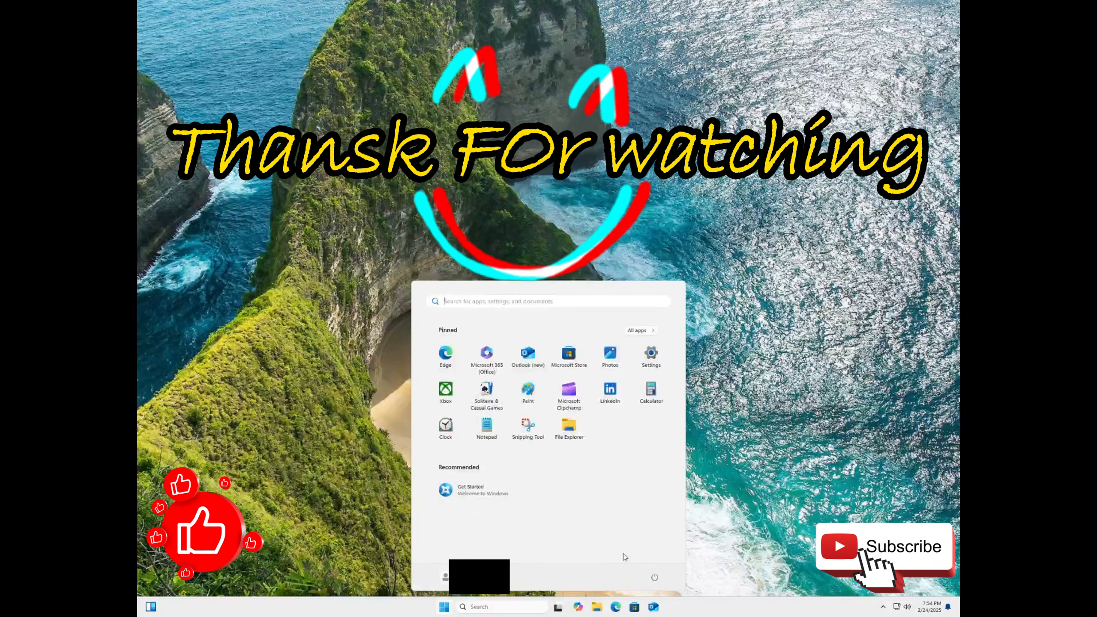